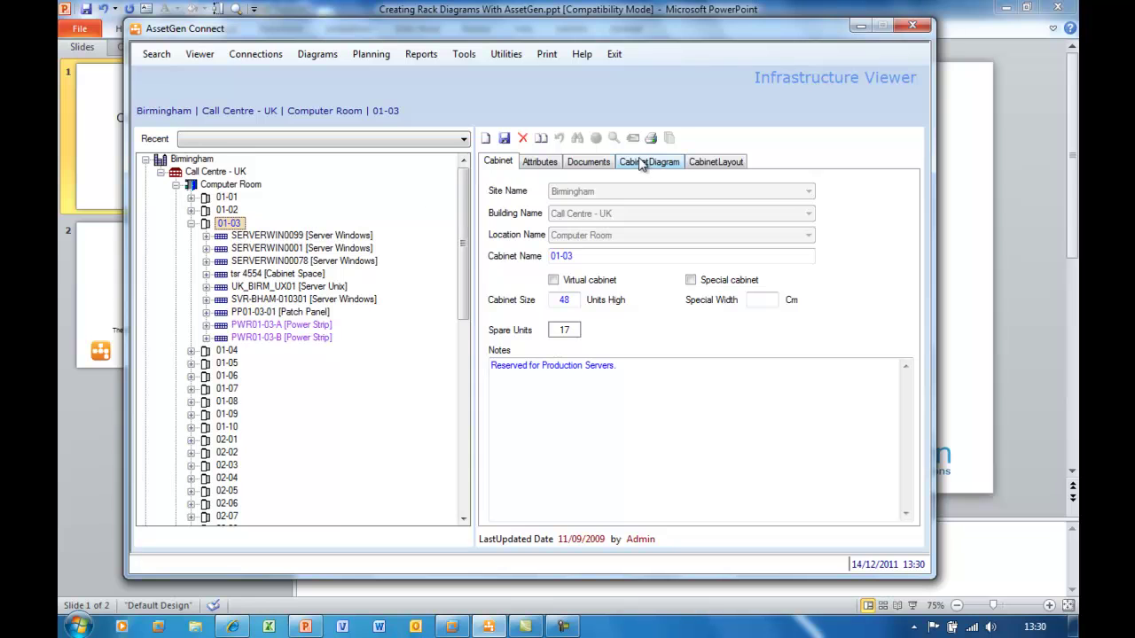
# Review the attributes and front cabinet diagram of cabinet 01-03.
pyautogui.click(555, 165)
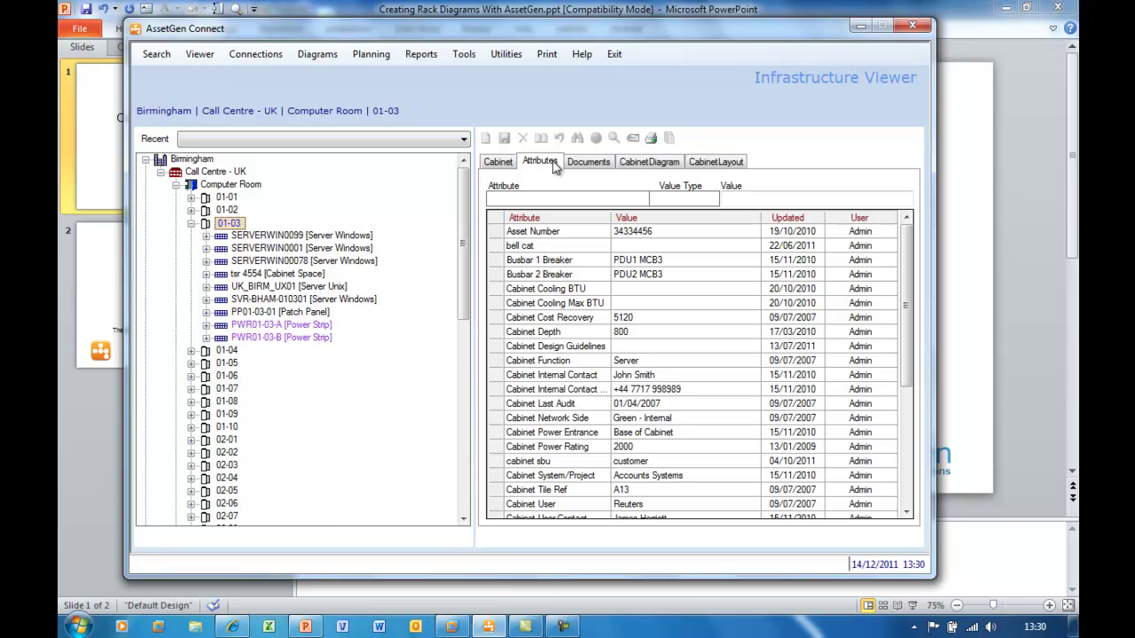
pyautogui.click(639, 165)
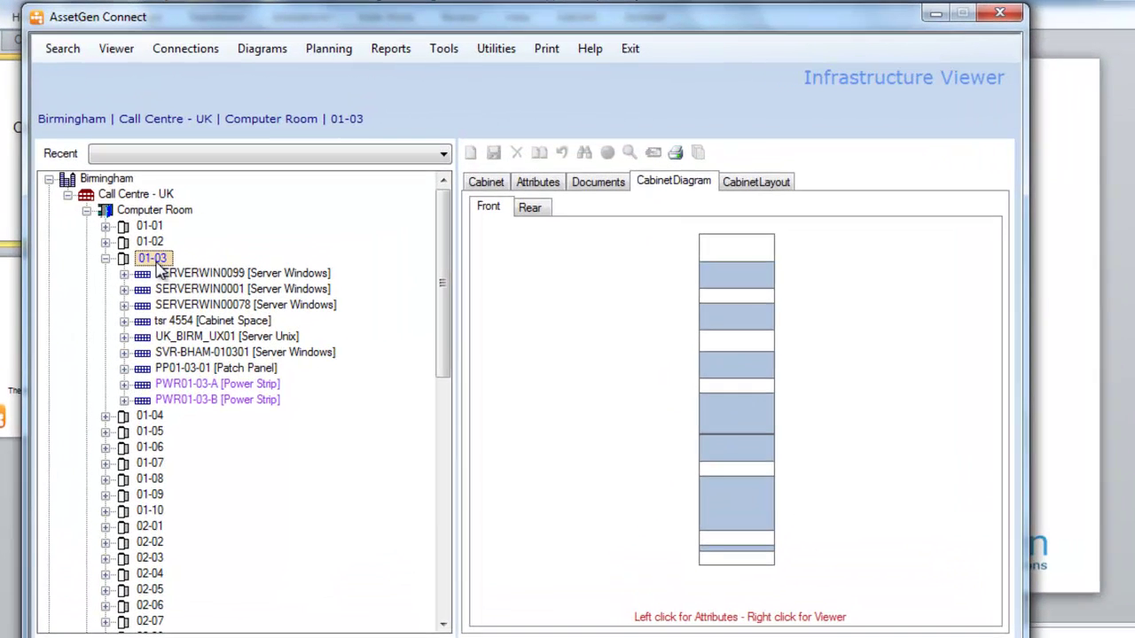
# Start a new equipment record in cabinet 01-03 named New Server with type Server Windows.
pyautogui.click(227, 229)
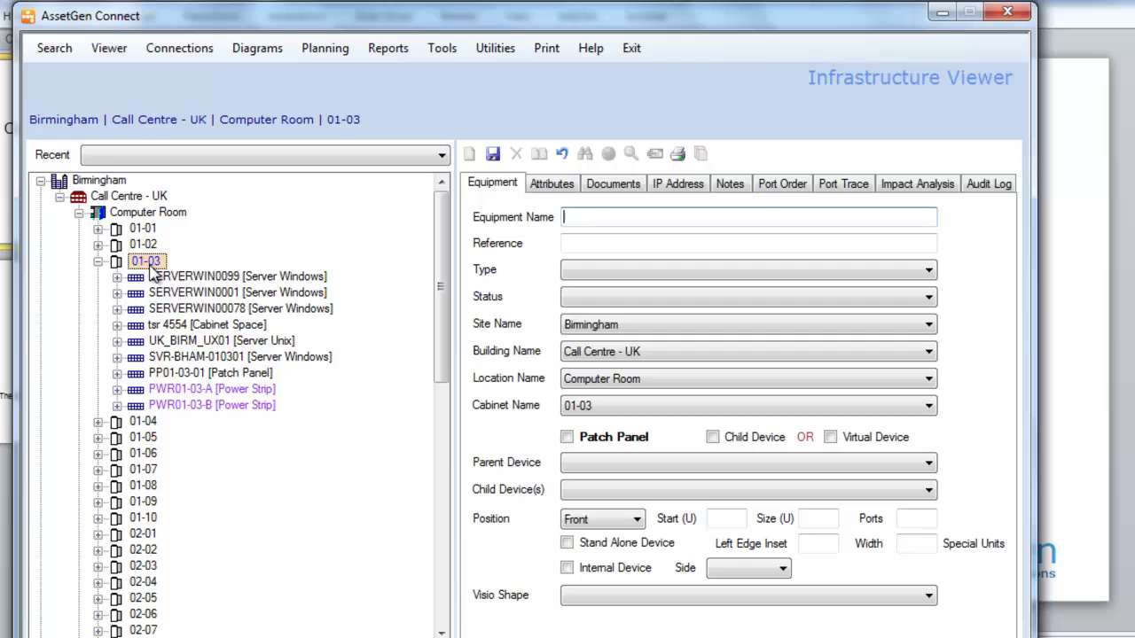
pyautogui.write('New Server')
pyautogui.click(665, 280)
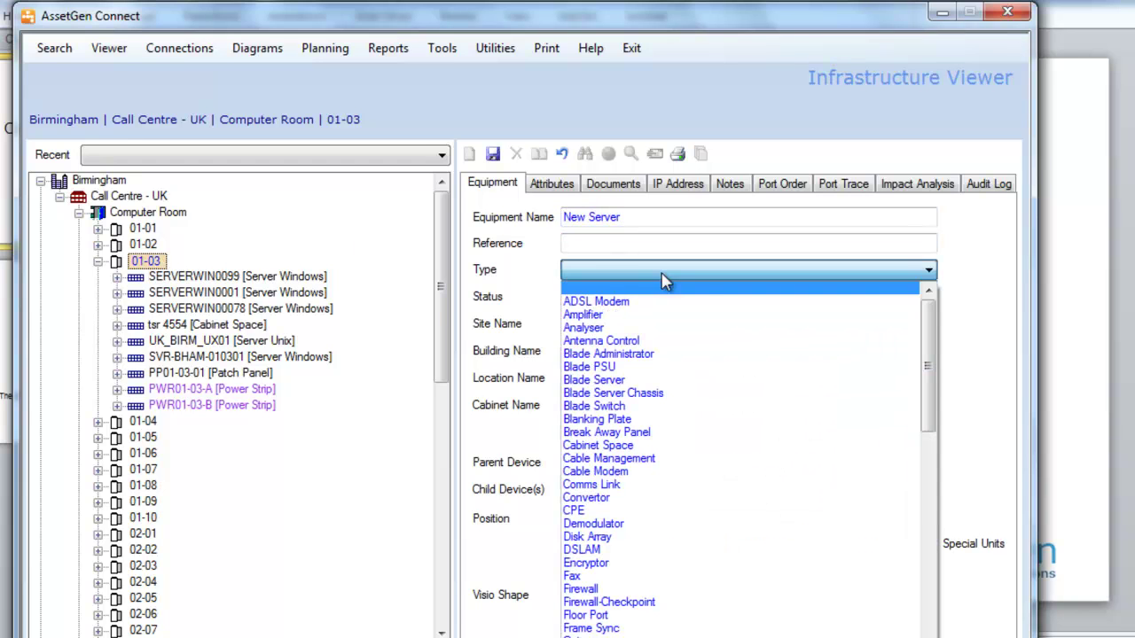
pyautogui.moveTo(927, 371); pyautogui.dragTo(927, 589)
pyautogui.click(755, 550)
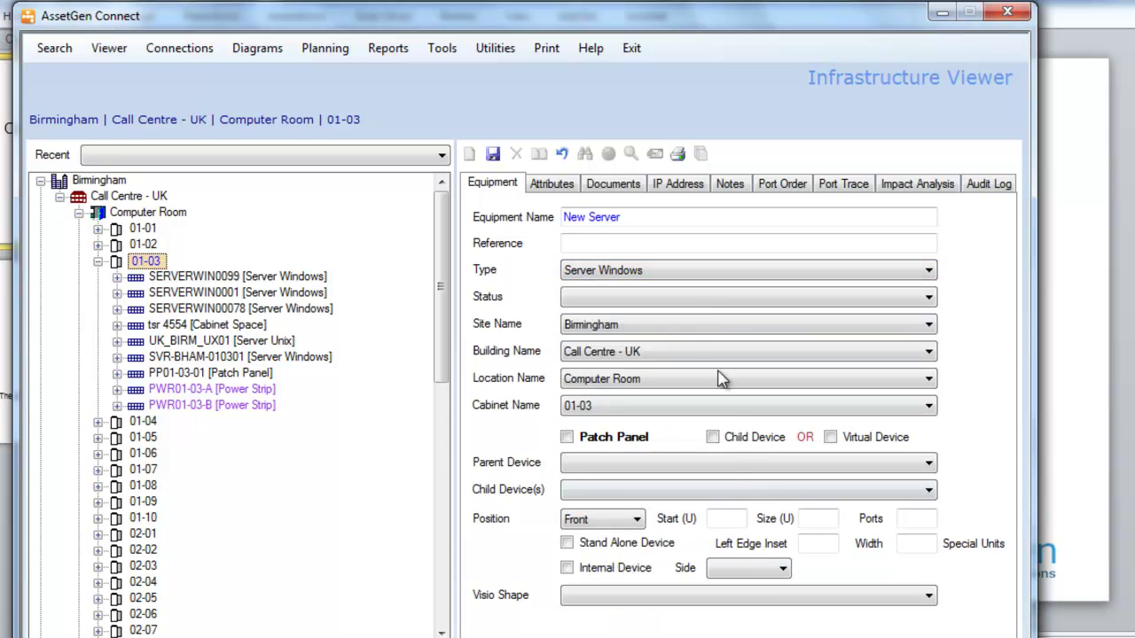
# Set New Server's status to Planned, its start position to 46 U and its size to 2 U, and save the record.
pyautogui.click(708, 302)
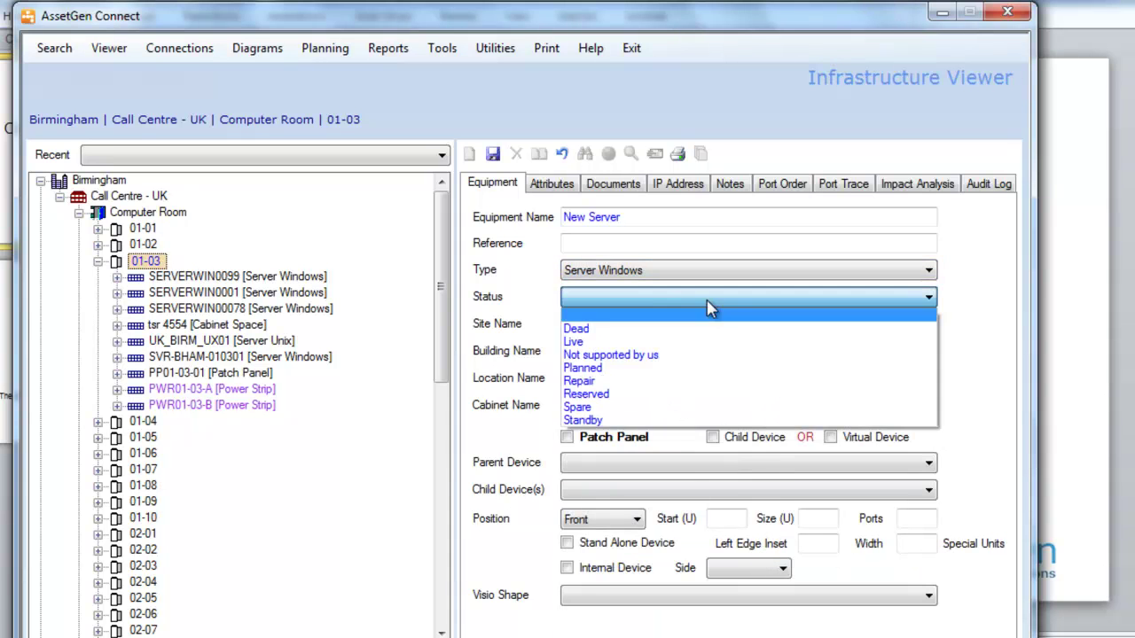
pyautogui.click(711, 377)
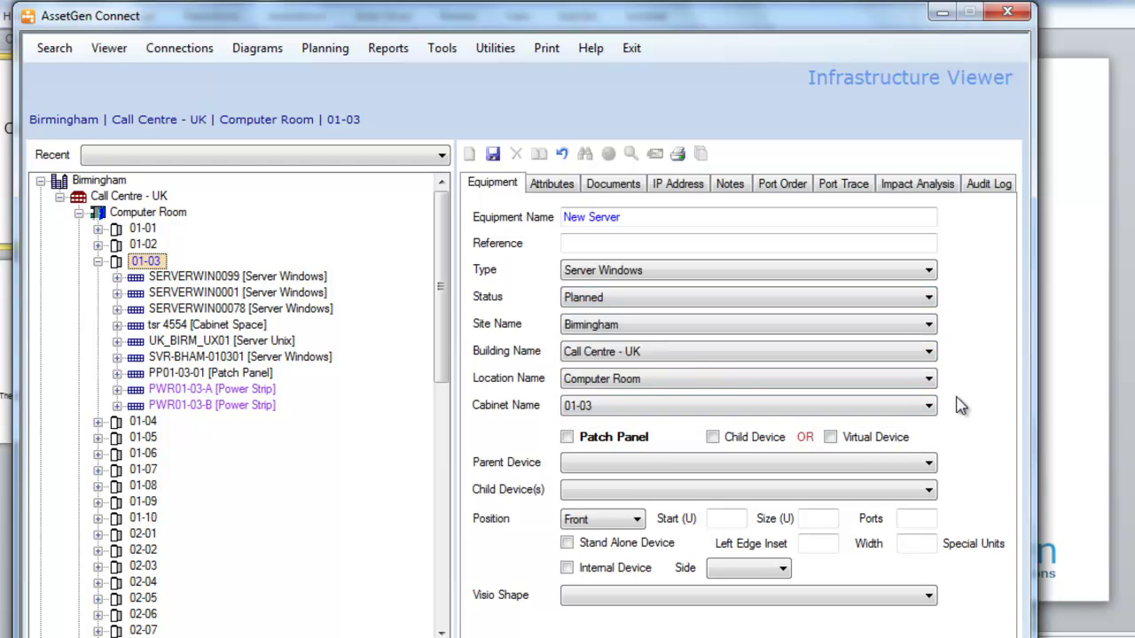
pyautogui.click(744, 518)
pyautogui.write('46')
pyautogui.click(820, 519)
pyautogui.write('2')
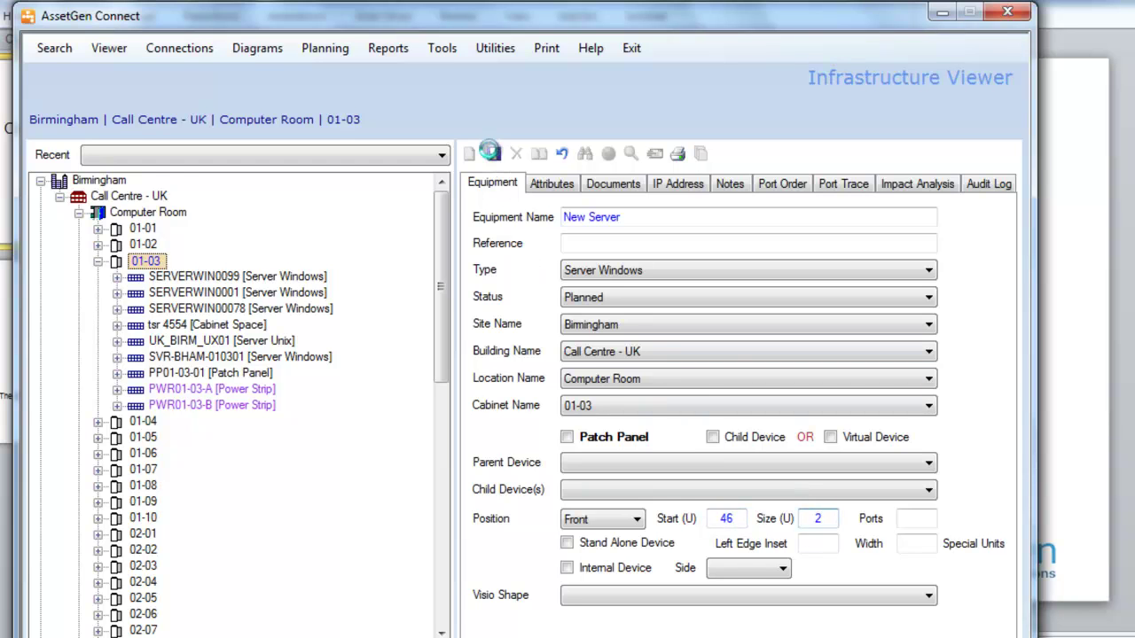
pyautogui.click(490, 151)
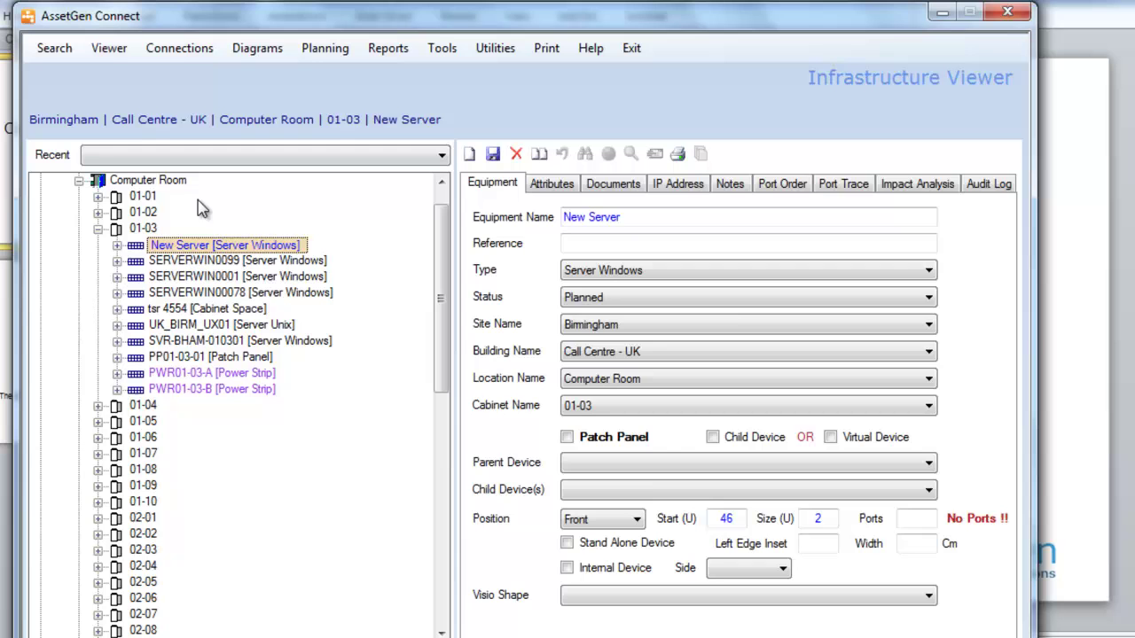
# Check New Server's position in the front diagram of cabinet 01-03.
pyautogui.click(154, 229)
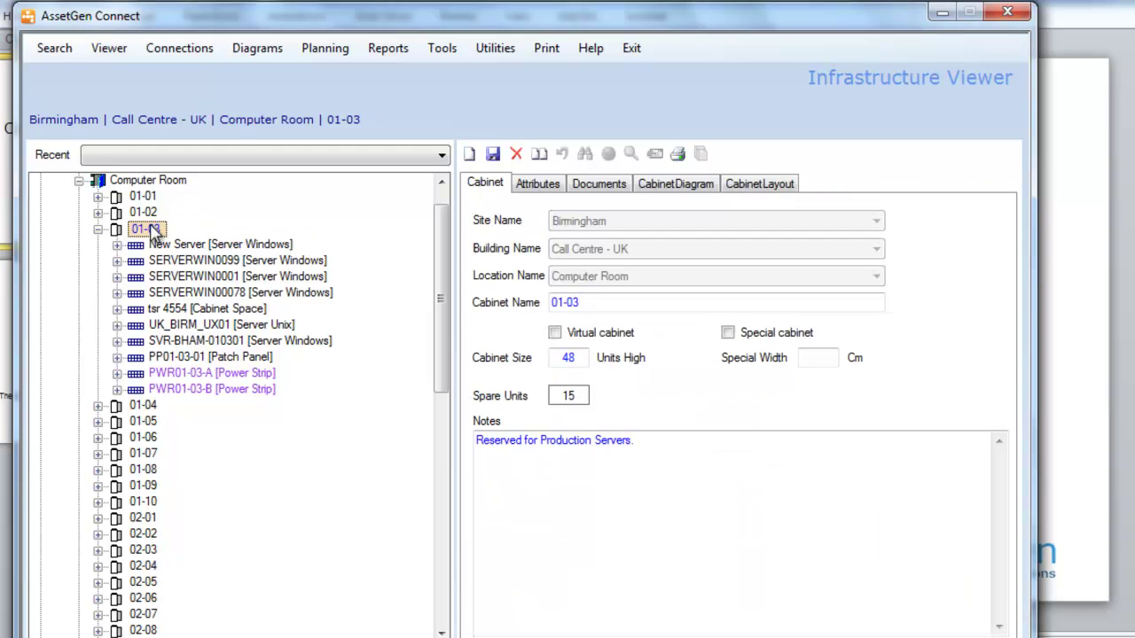
pyautogui.click(680, 194)
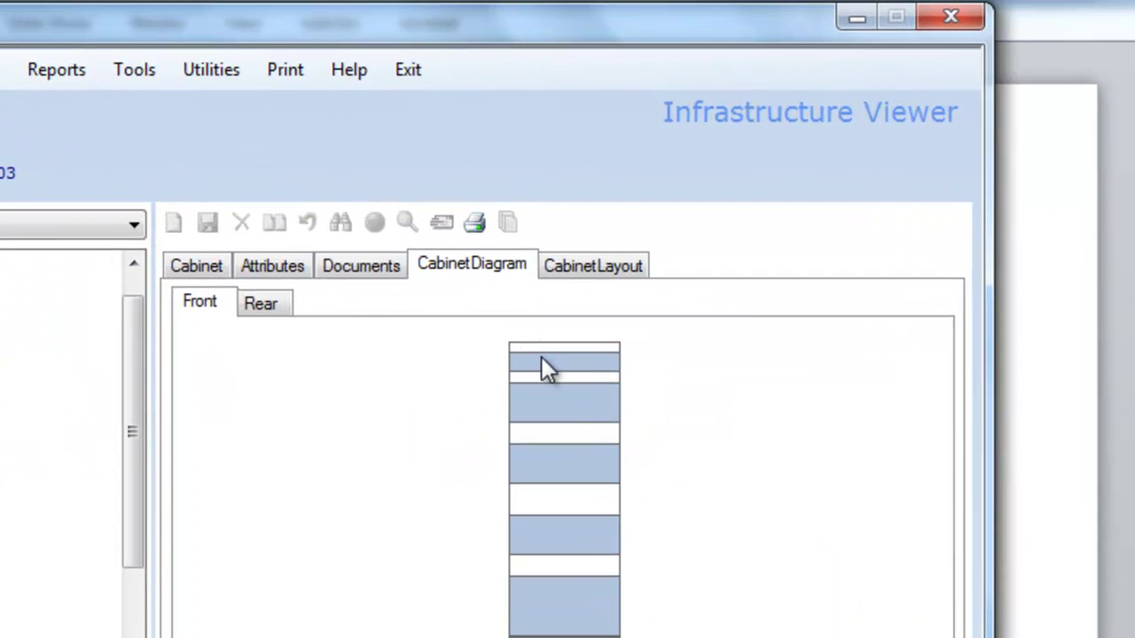
pyautogui.moveTo(727, 253)
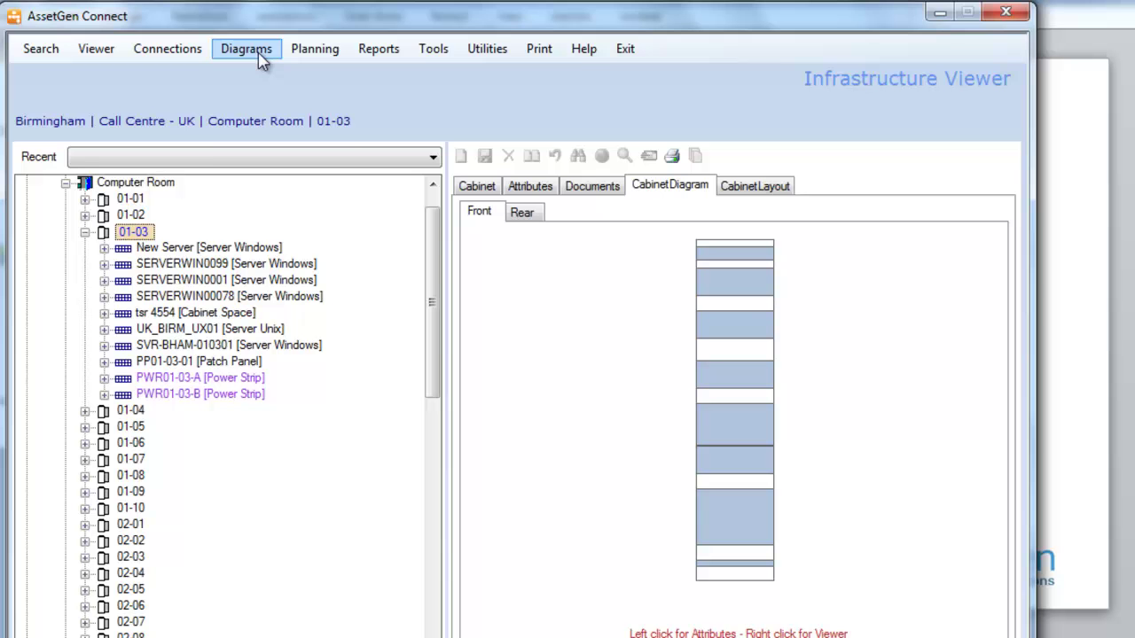
# Open the cabinet drawing setup and include cabinet 01-03 from Birmingham, Call Centre - UK, Computer Room.
pyautogui.click(263, 60)
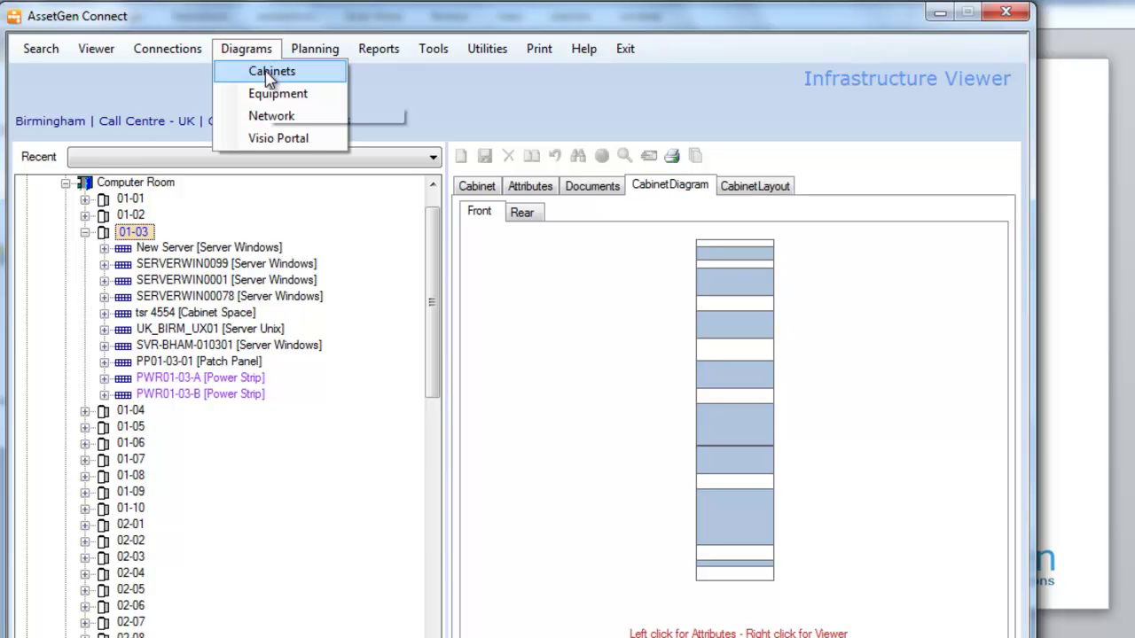
pyautogui.click(264, 72)
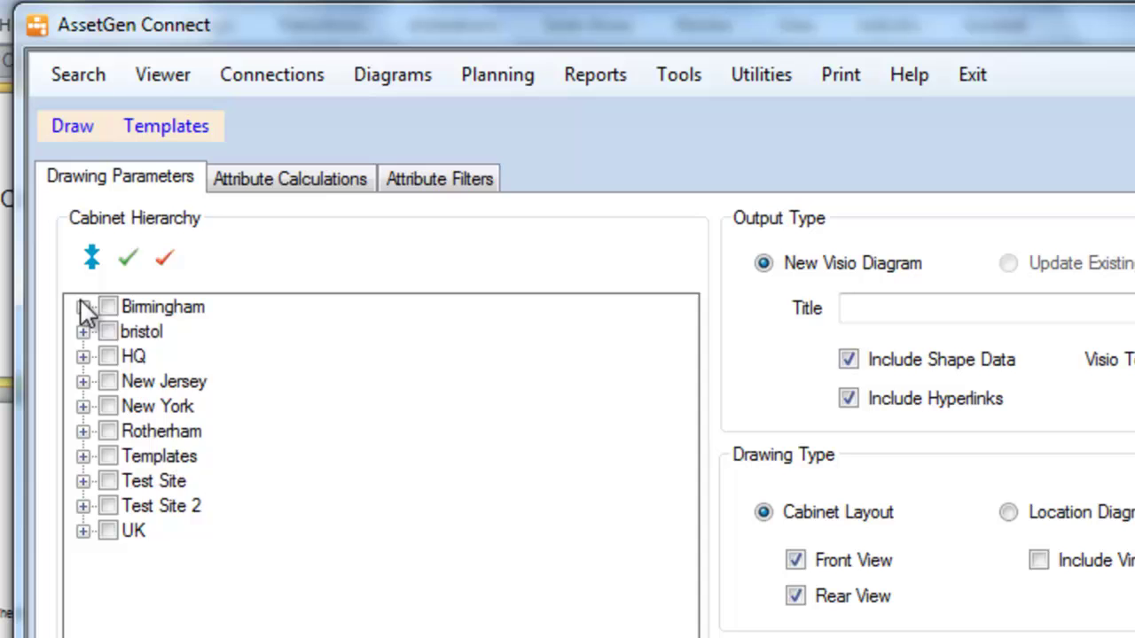
pyautogui.click(44, 200)
pyautogui.click(113, 331)
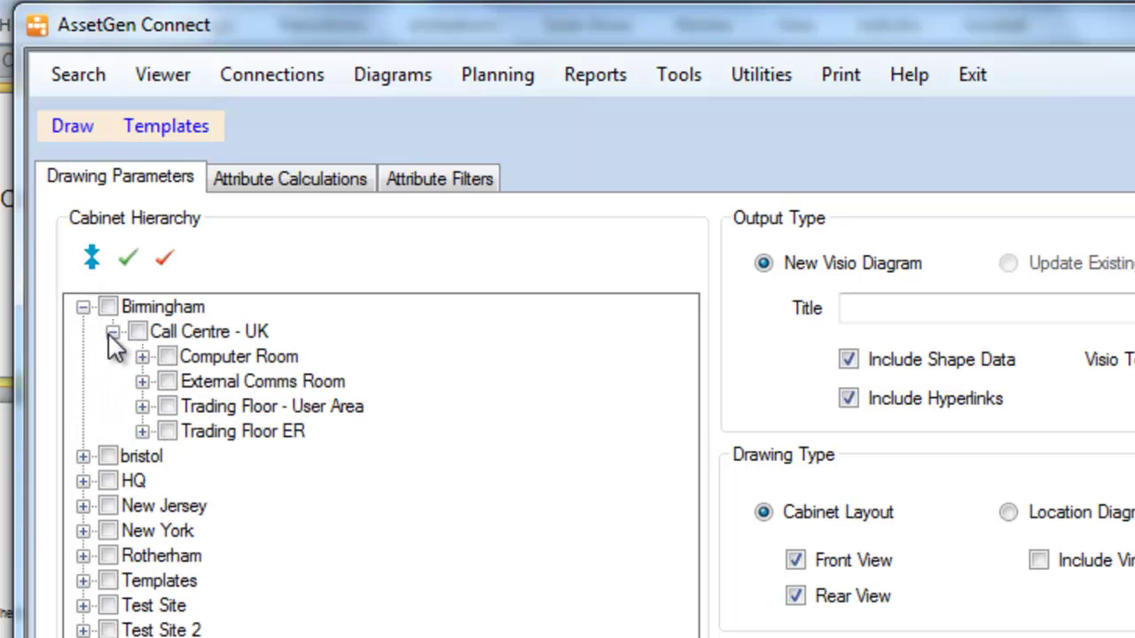
pyautogui.click(142, 357)
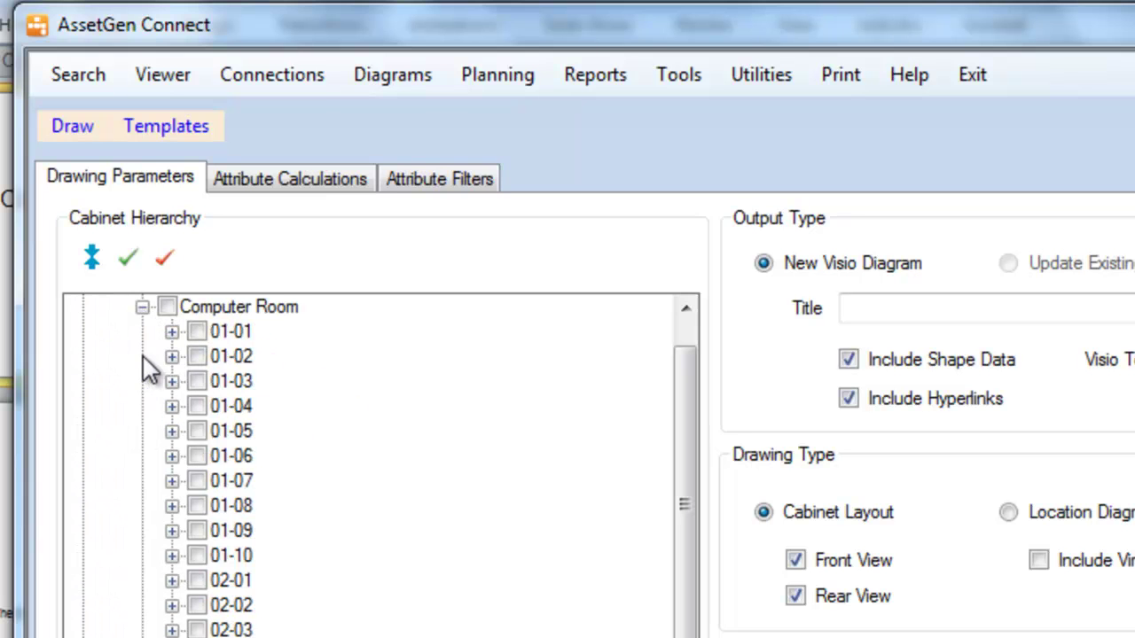
pyautogui.click(196, 381)
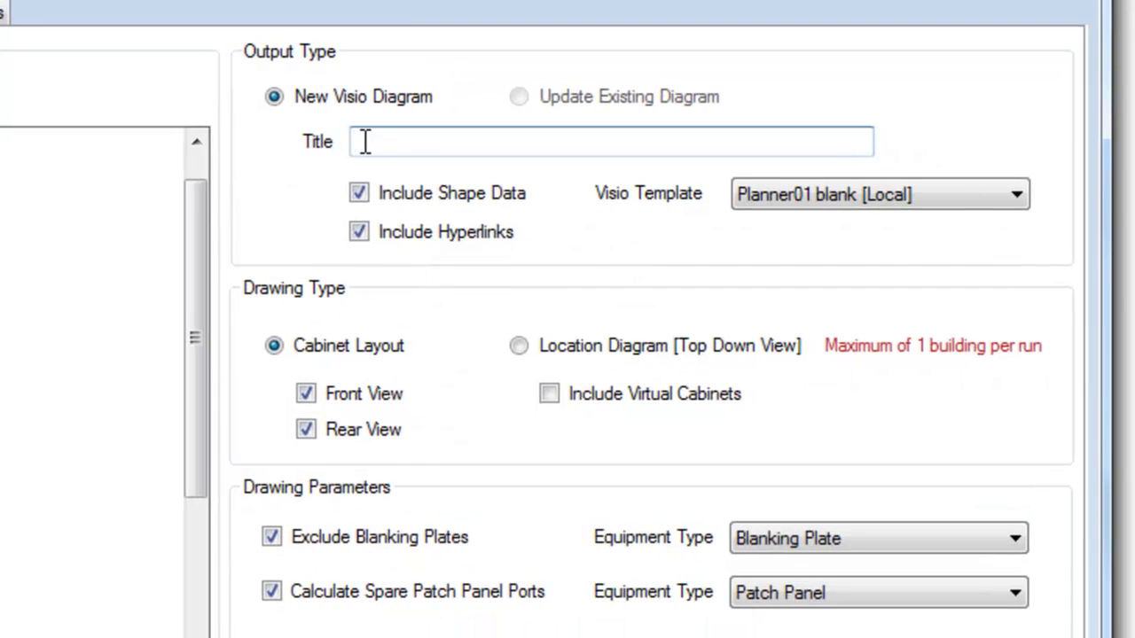
# Title the Visio diagram New Server Install, choose the Planner01 [Local] template and generate the drawing.
pyautogui.click(365, 142)
pyautogui.write('New Server')
pyautogui.write('Install')
pyautogui.click(953, 203)
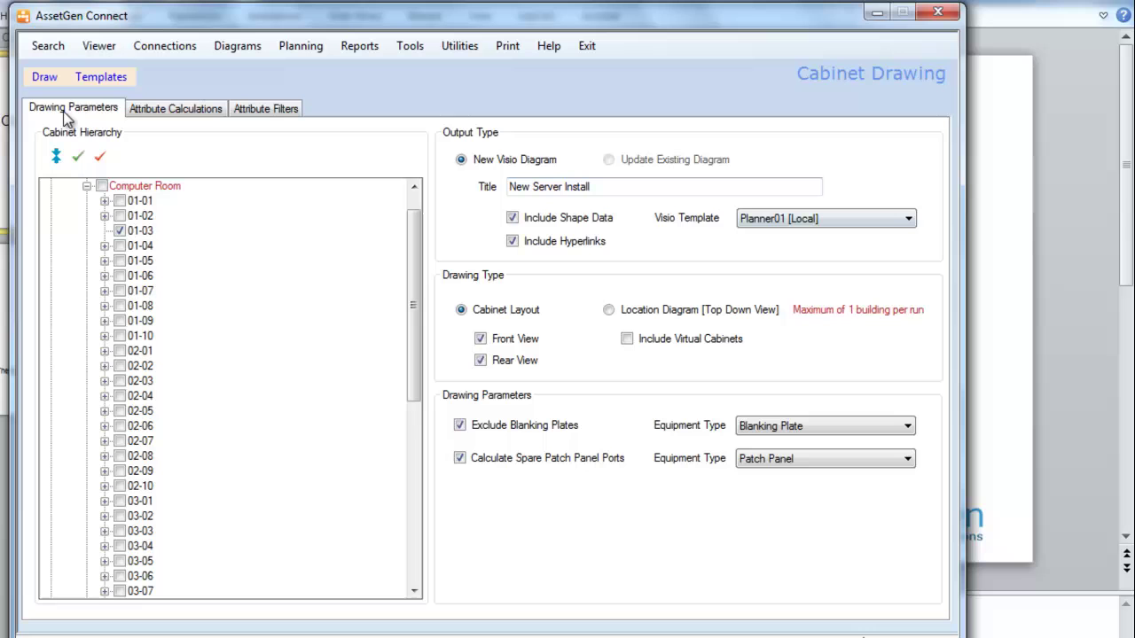
pyautogui.click(40, 78)
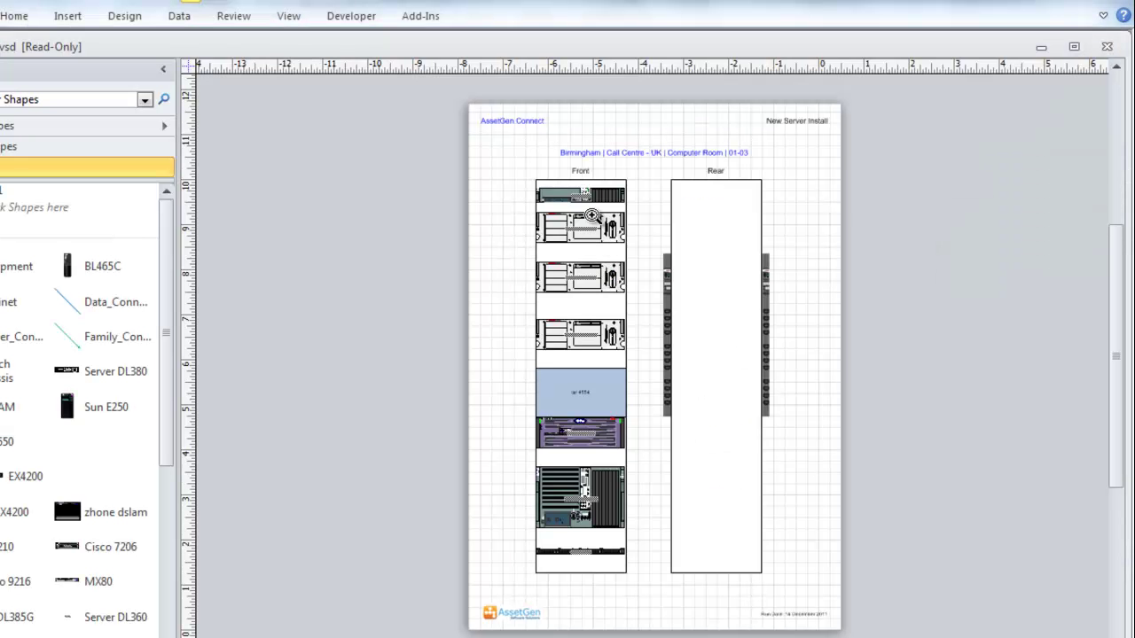
# Examine New Server up close in the Visio rack drawing and review its shape data.
pyautogui.keyDown('ctrl'); pyautogui.keyDown('shift'); pyautogui.click(591, 215); pyautogui.keyUp('shift'); pyautogui.keyUp('ctrl')
pyautogui.keyDown('ctrl'); pyautogui.keyDown('shift'); pyautogui.click(591, 214); pyautogui.keyUp('shift'); pyautogui.keyUp('ctrl')
pyautogui.keyDown('ctrl'); pyautogui.keyDown('shift'); pyautogui.click(592, 215); pyautogui.keyUp('shift'); pyautogui.keyUp('ctrl')
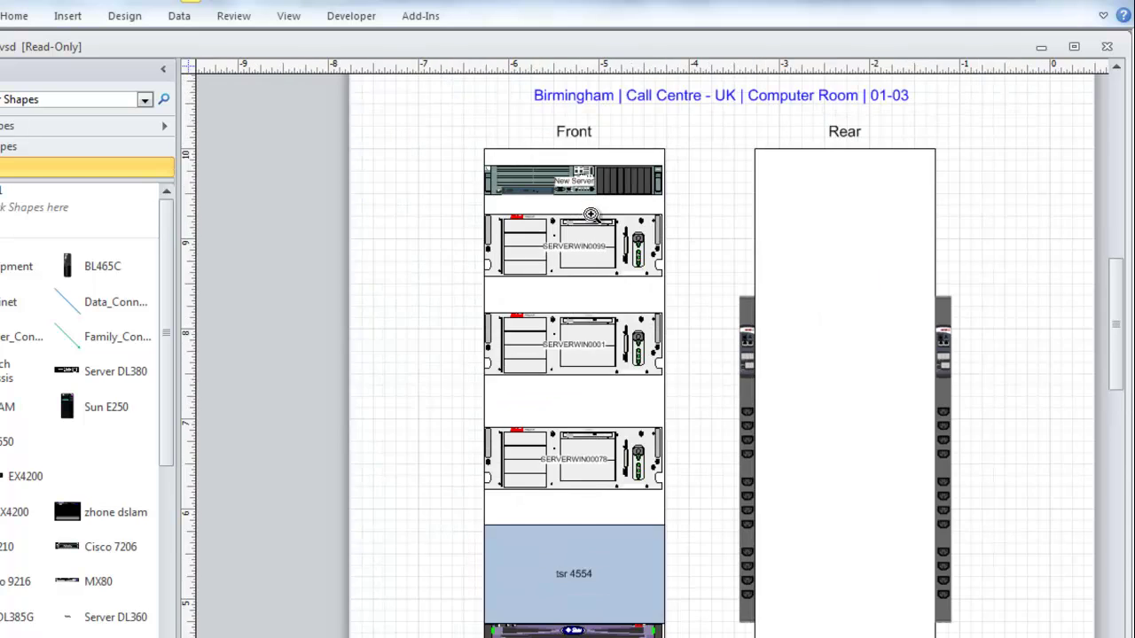
pyautogui.keyDown('ctrl'); pyautogui.keyDown('shift'); pyautogui.click(592, 215); pyautogui.keyUp('shift'); pyautogui.keyUp('ctrl')
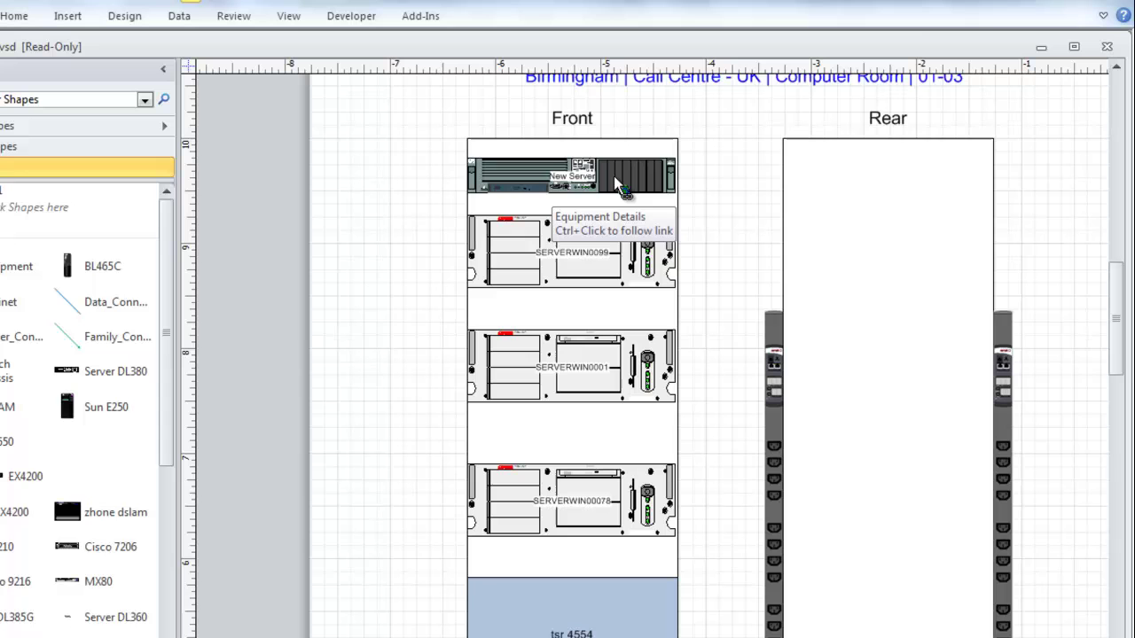
pyautogui.click(618, 183)
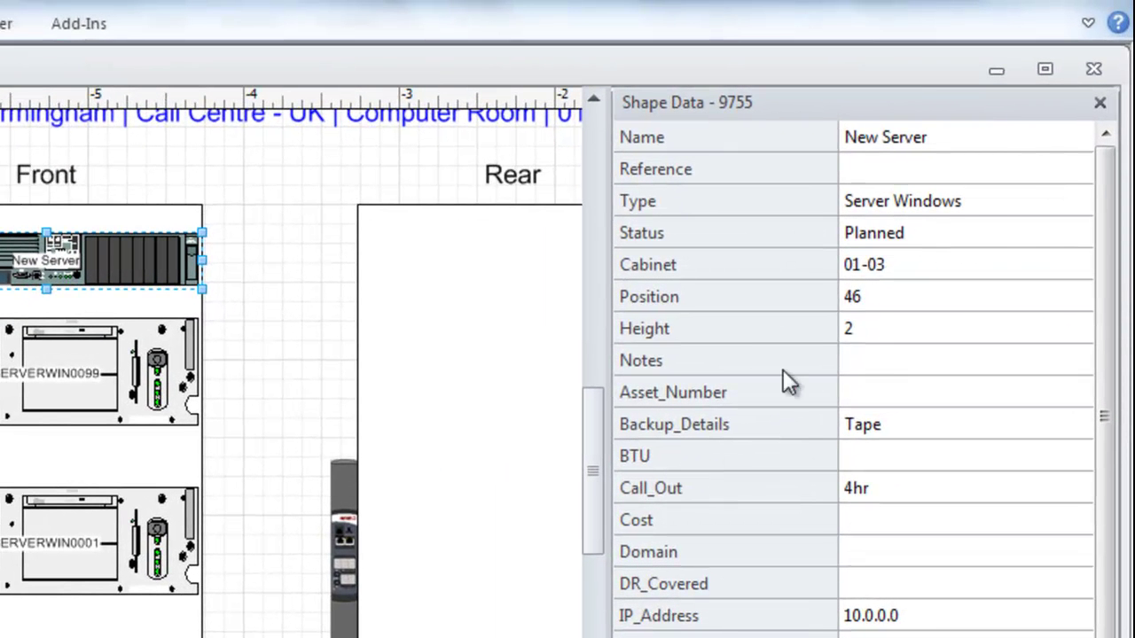
pyautogui.click(1100, 103)
pyautogui.click(1100, 103)
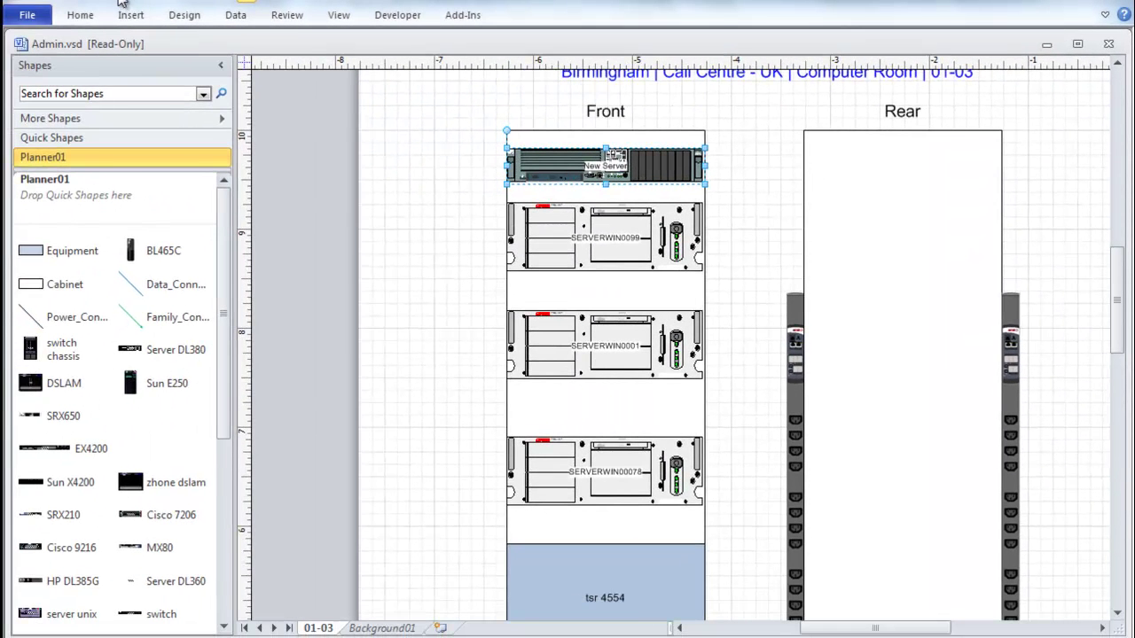
# Apply the available text data graphic to New Server and to SERVERWIN0099, SERVERWIN0001 and SERVERWIN00078.
pyautogui.click(116, 7)
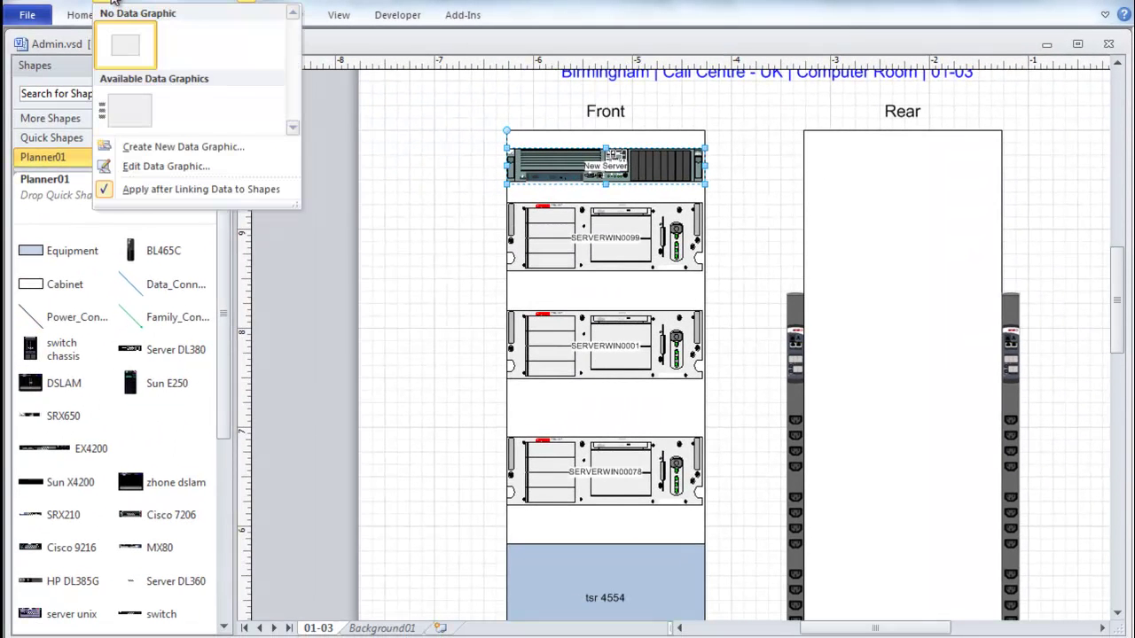
pyautogui.click(125, 104)
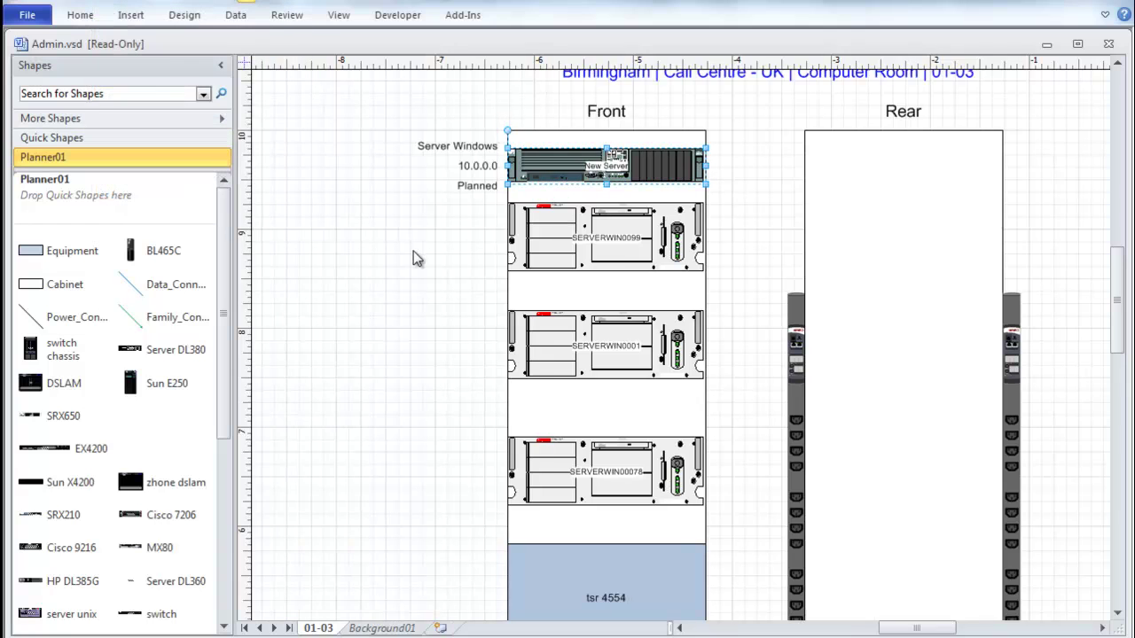
pyautogui.moveTo(394, 188); pyautogui.dragTo(753, 524)
pyautogui.click(113, 5)
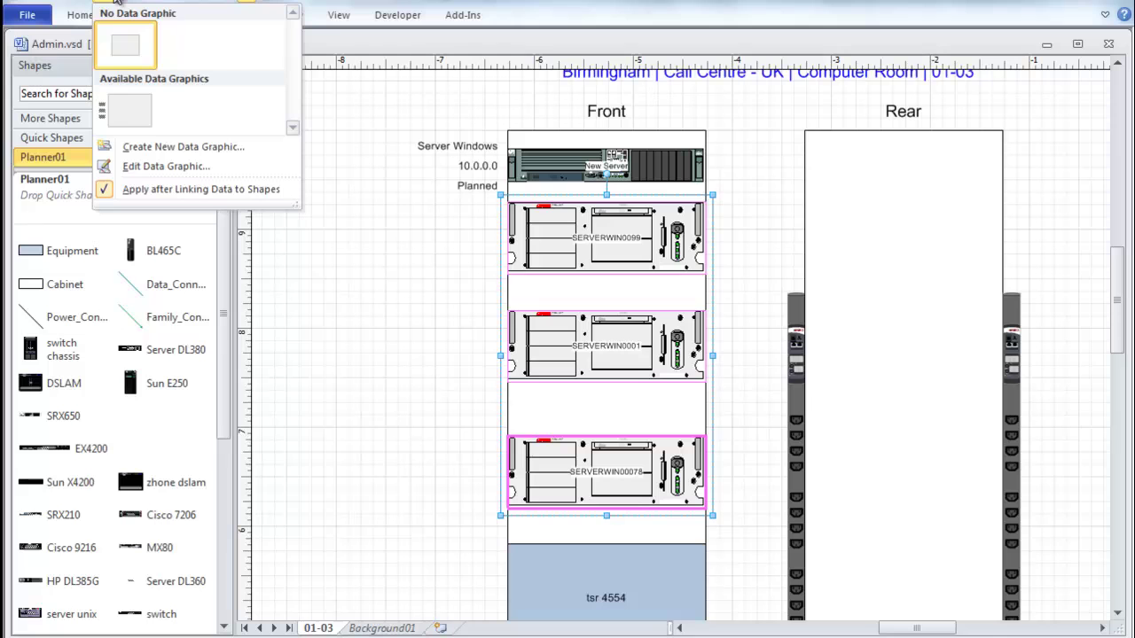
pyautogui.click(127, 108)
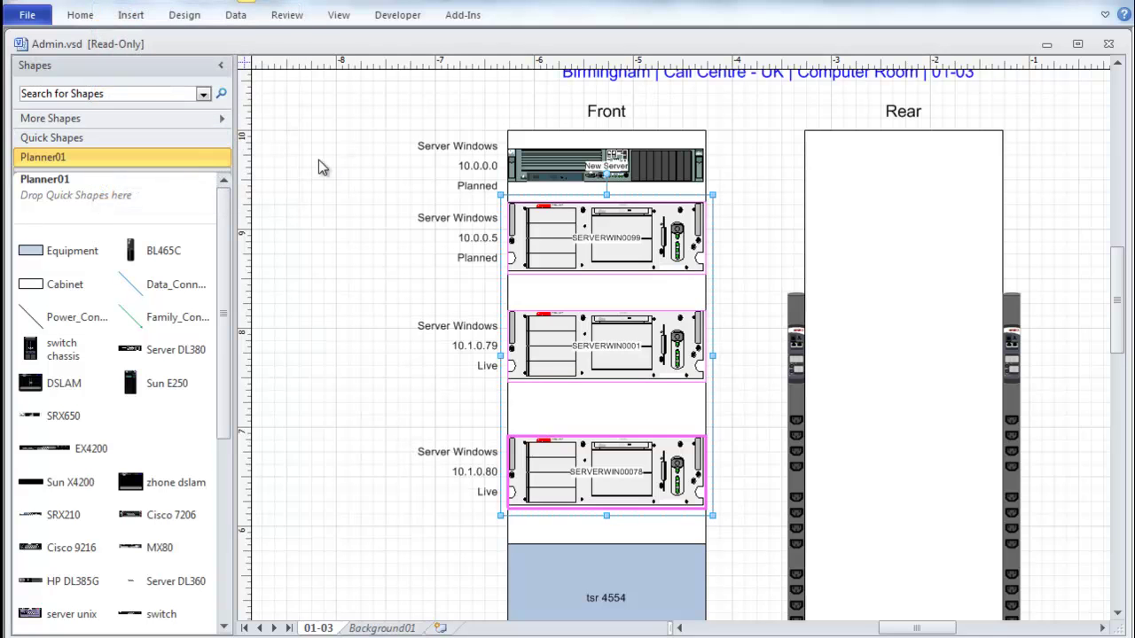
pyautogui.click(321, 166)
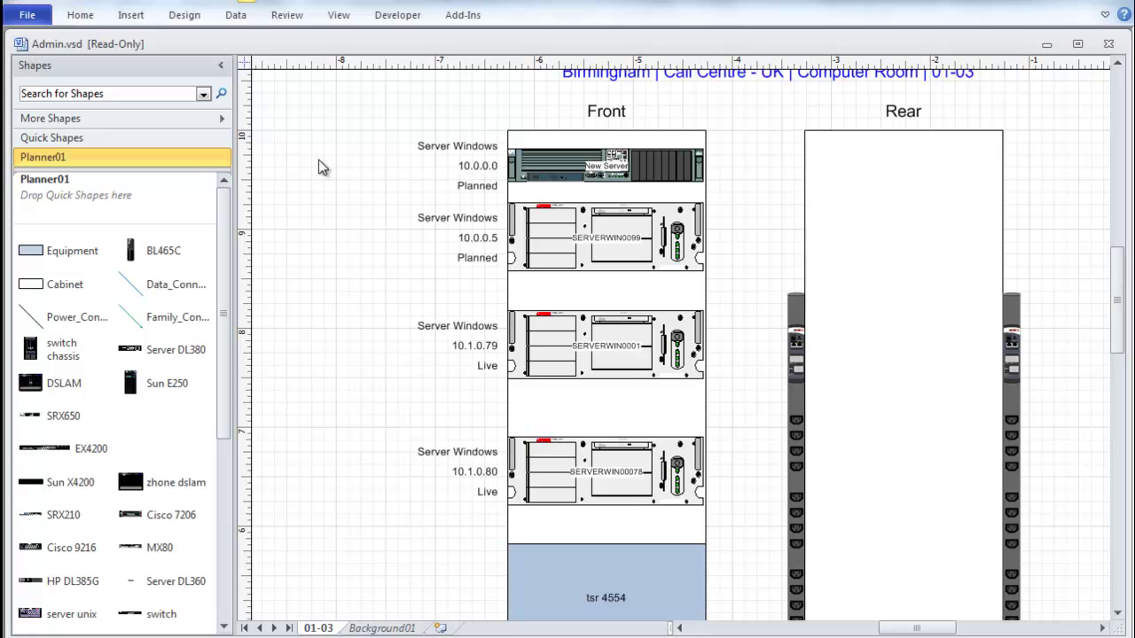
# Close the Visio drawing and generate the cabinet diagram again with the Planner01 blank [Local] template.
pyautogui.click(1116, 4)
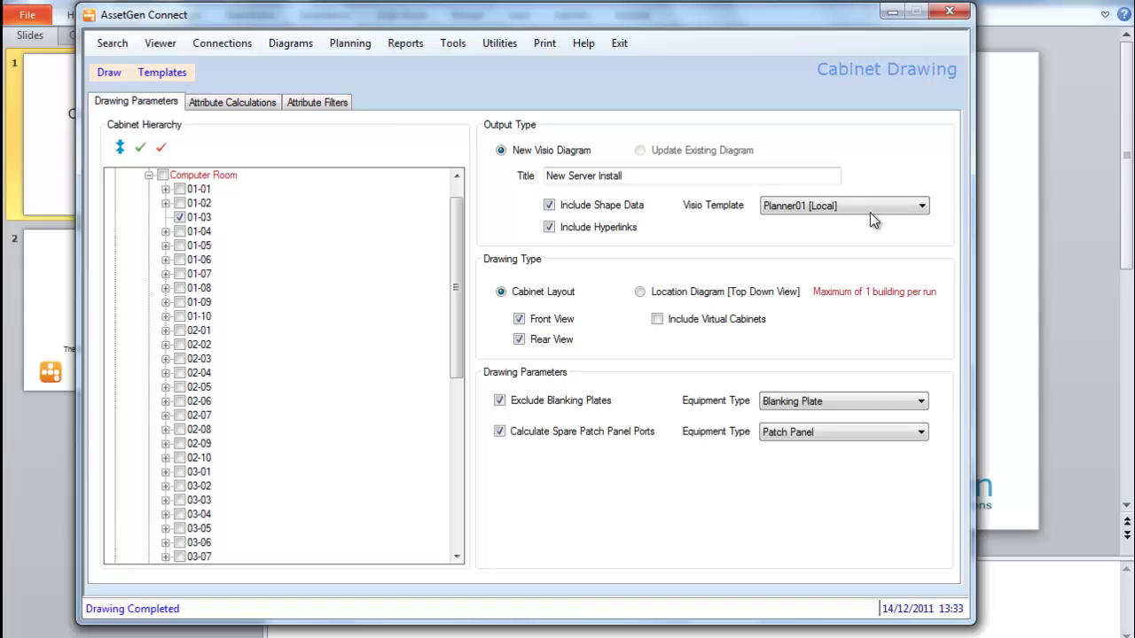
pyautogui.click(875, 205)
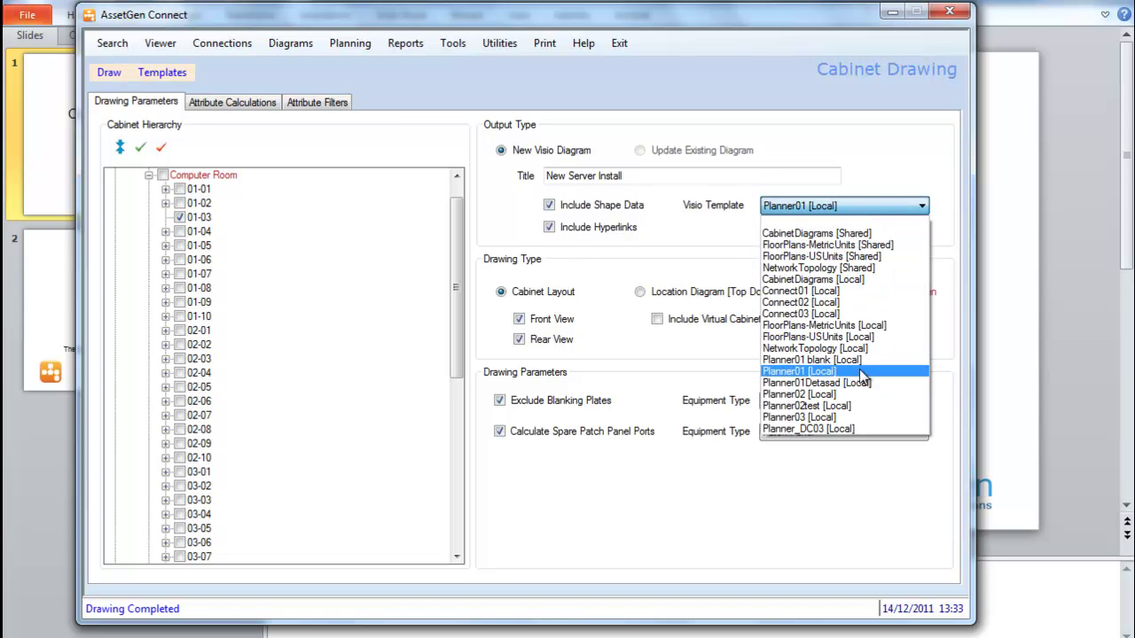
pyautogui.click(854, 361)
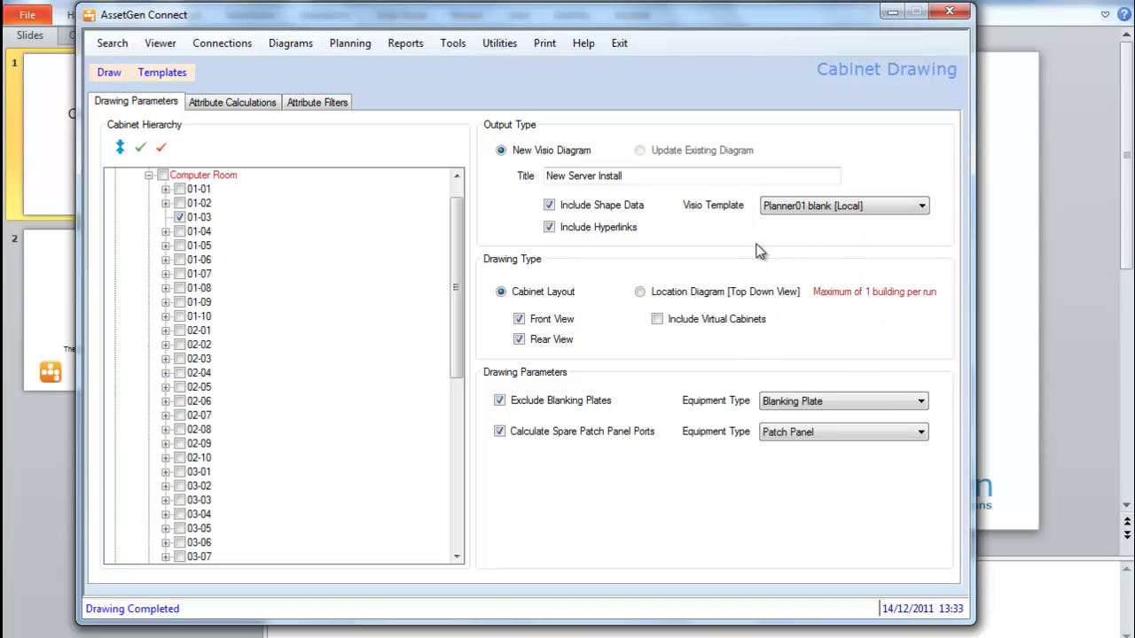
pyautogui.click(109, 75)
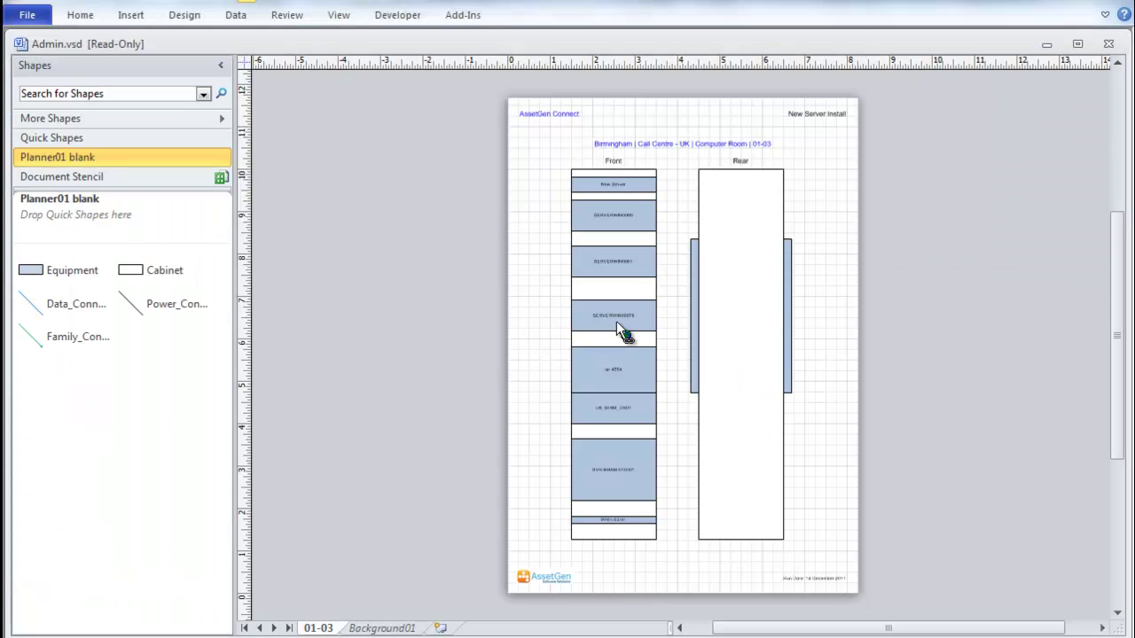
# Apply the data graphic that colours shapes orange or green to all equipment in the front and rear views.
pyautogui.moveTo(507, 162); pyautogui.dragTo(792, 535)
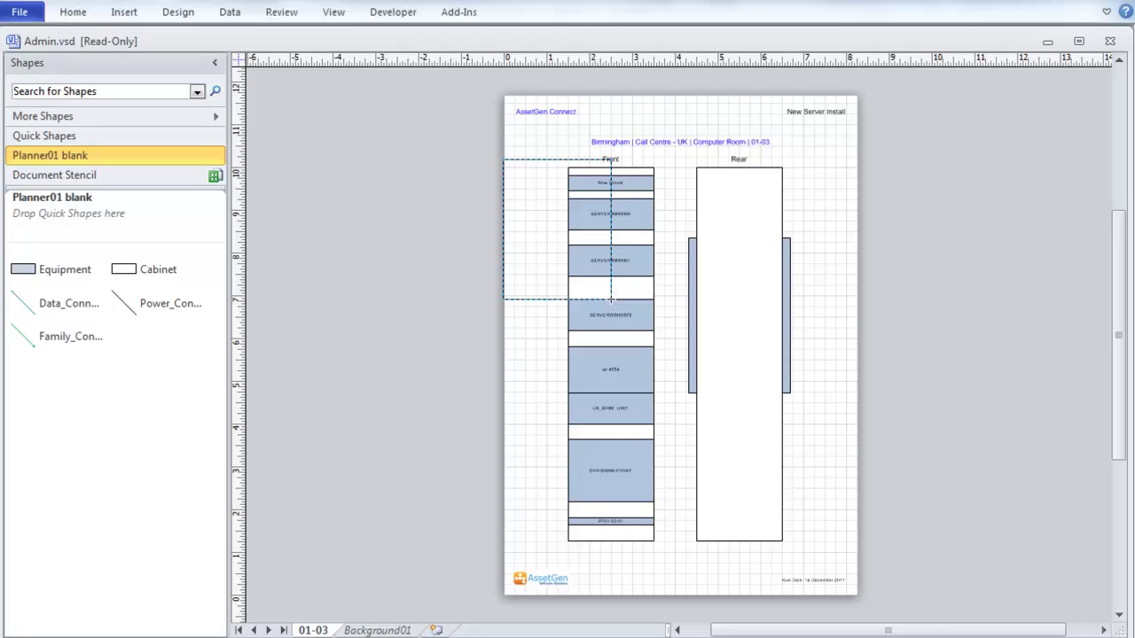
pyautogui.moveTo(752, 578); pyautogui.dragTo(798, 604)
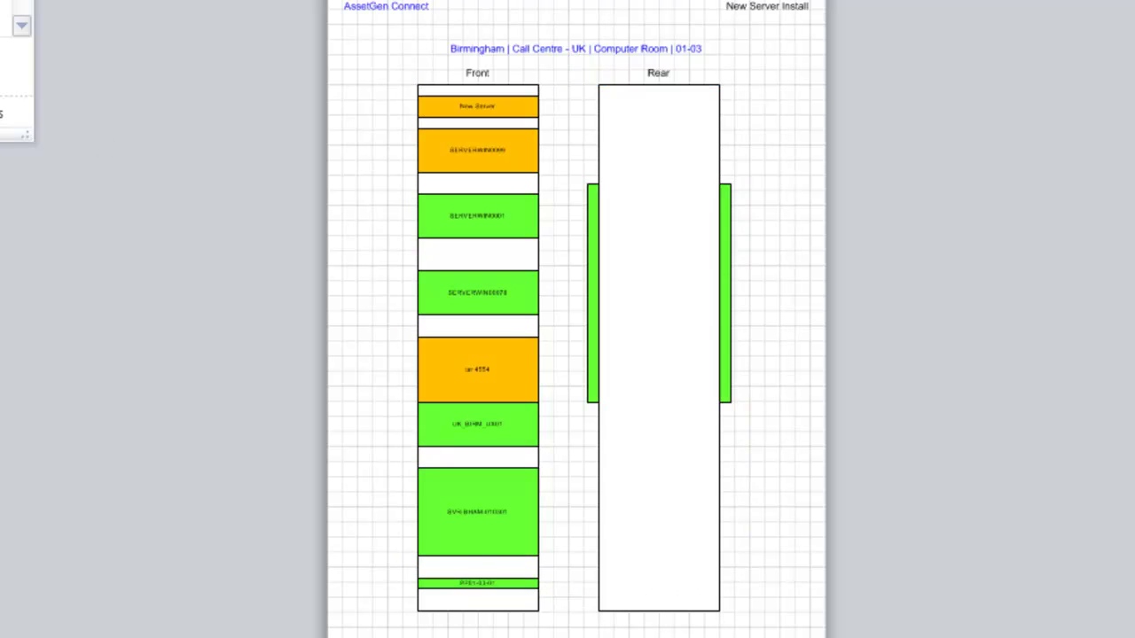
pyautogui.click(13, 113)
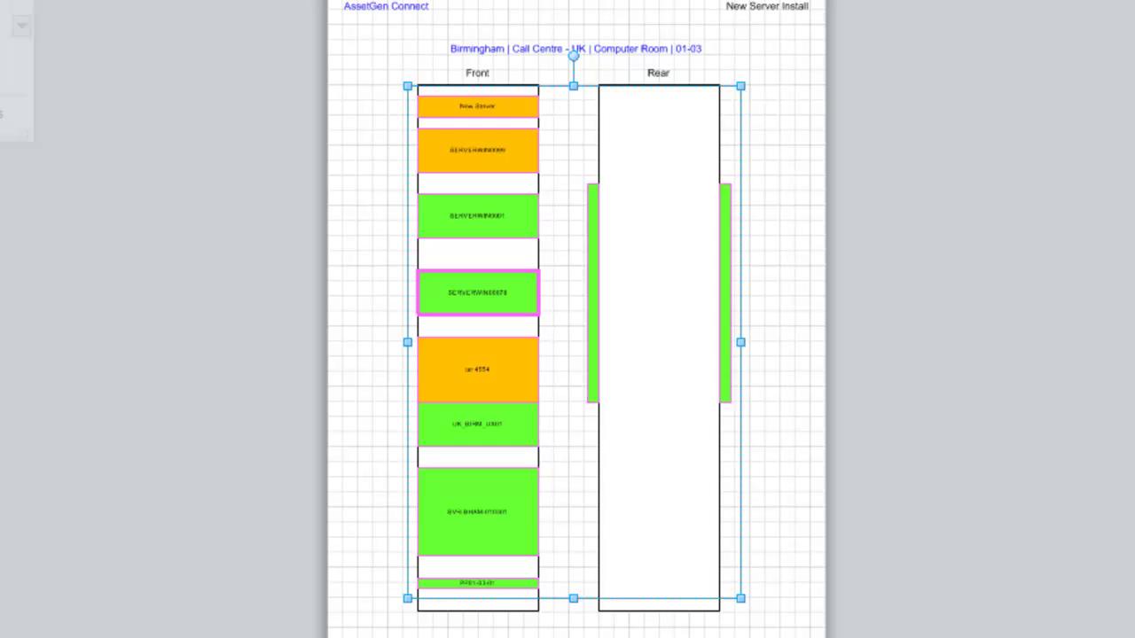
# Return to AssetGen Connect, select the whole Computer Room for the cabinet drawing, and review the attribute calculations and attribute filters.
pyautogui.click(270, 298)
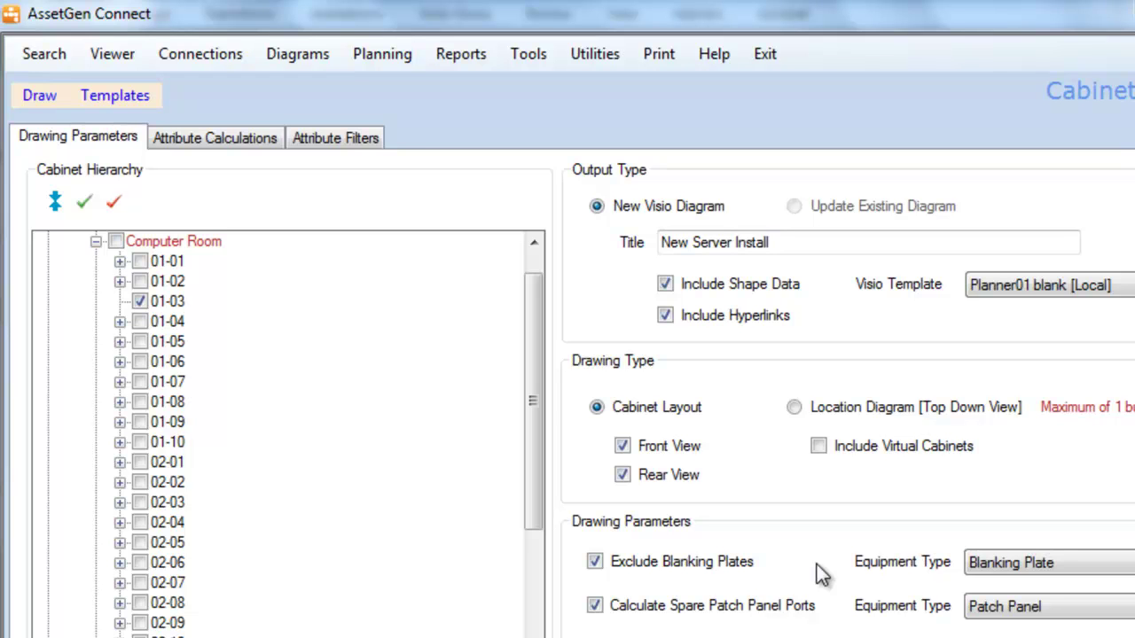
pyautogui.click(116, 242)
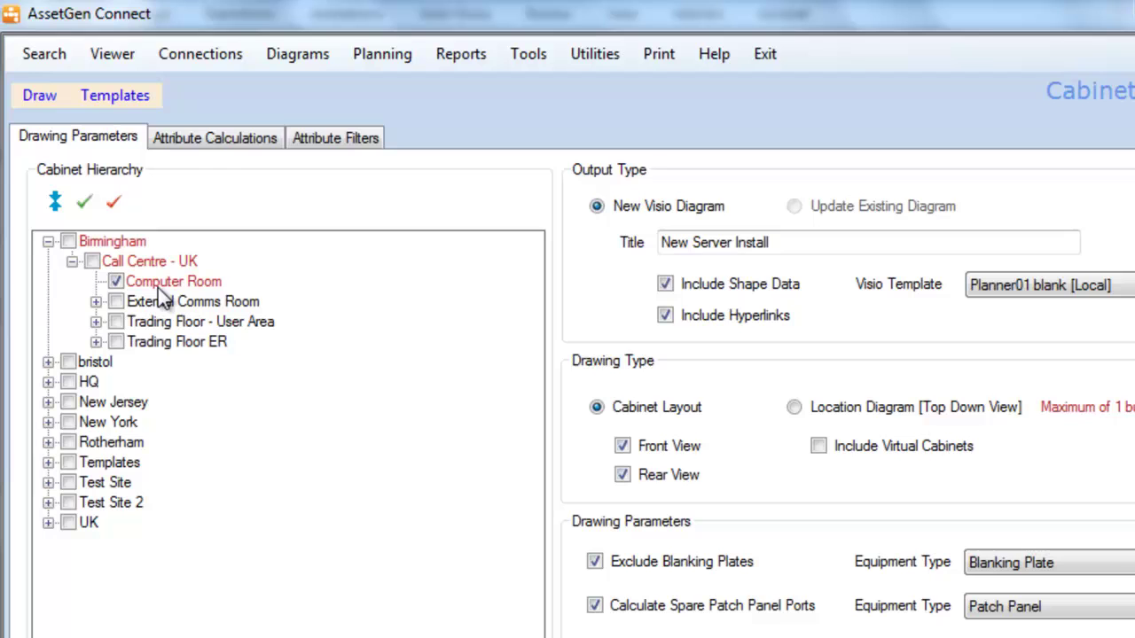
pyautogui.click(222, 142)
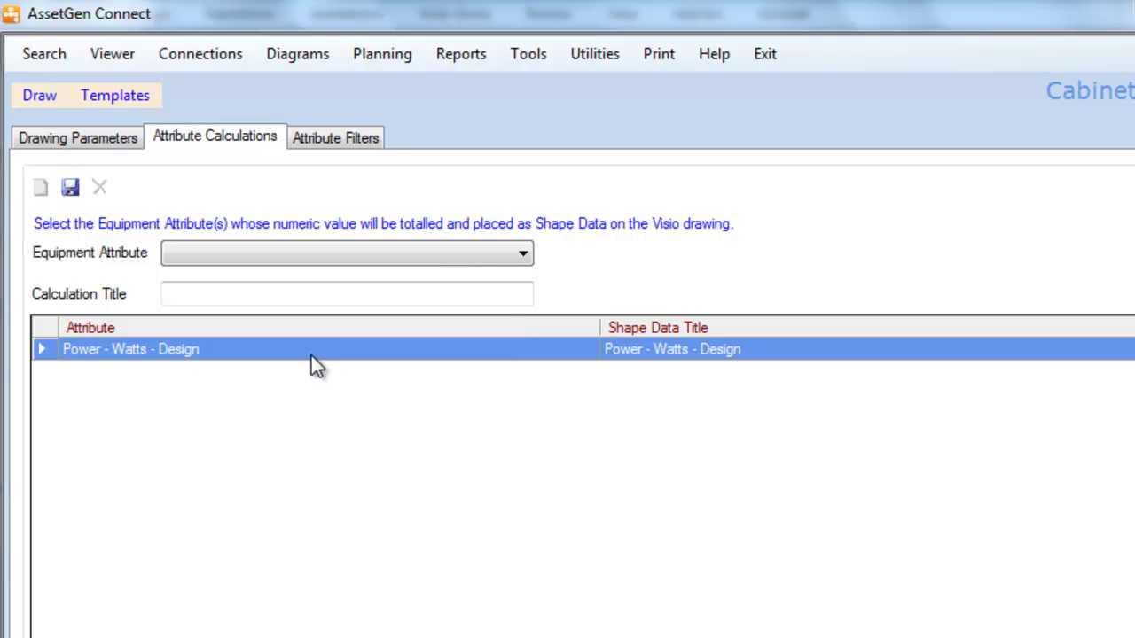
pyautogui.click(335, 138)
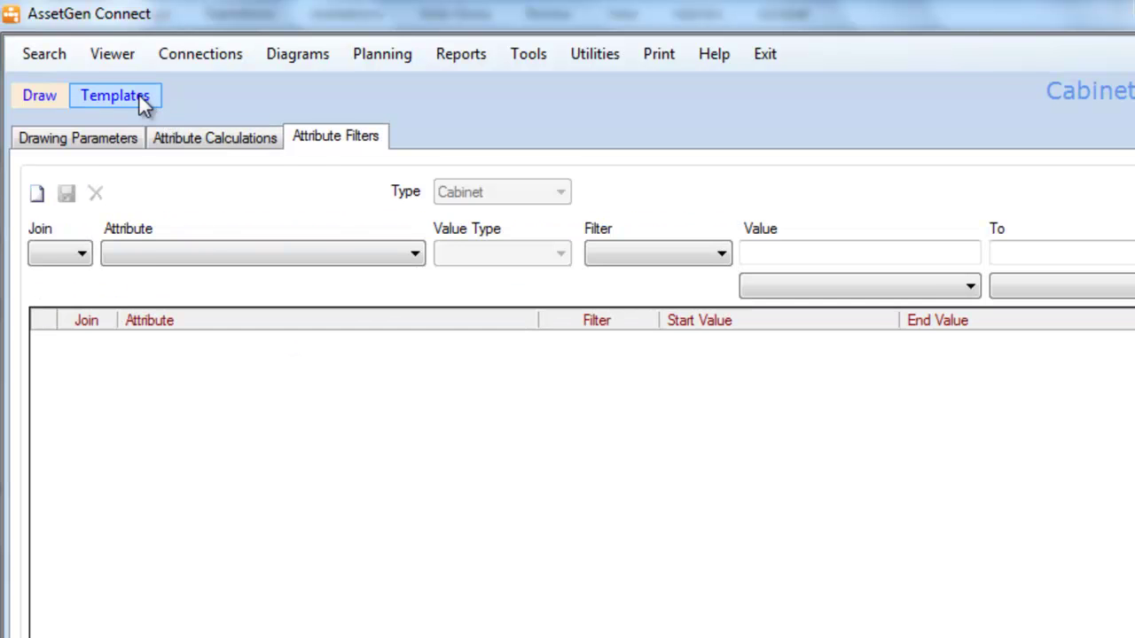
# Load the saved Birmingham Network Racks template into the cabinet drawing settings.
pyautogui.click(139, 96)
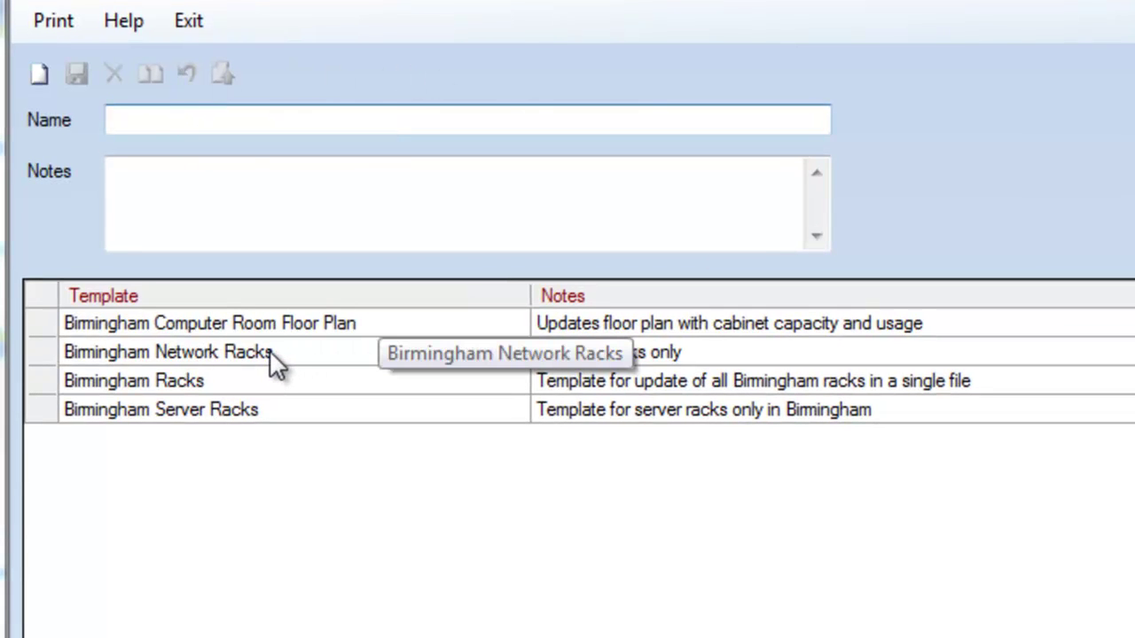
pyautogui.click(268, 349)
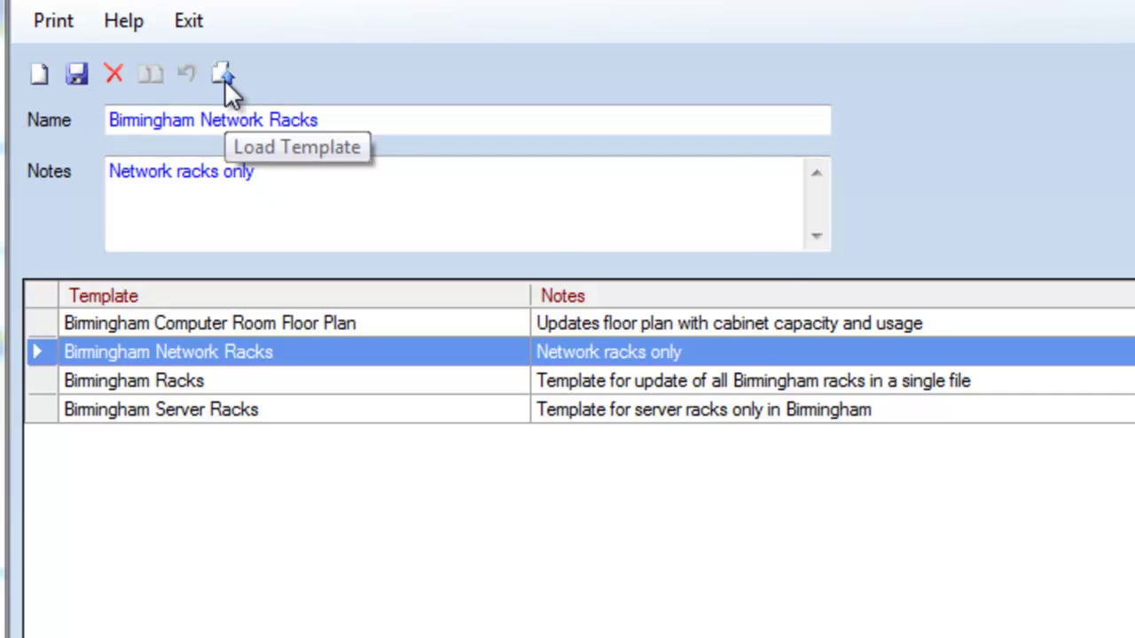
pyautogui.click(223, 76)
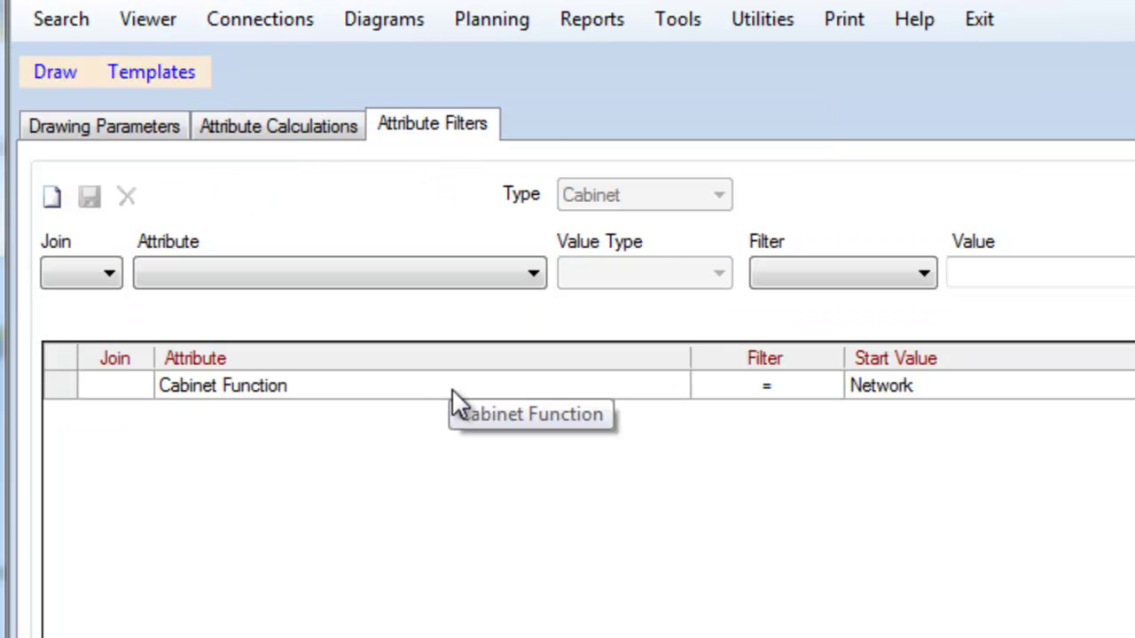
# Check the template's selected room under Birmingham, Call Centre - UK in the cabinet hierarchy and generate the Network Racks Visio drawing.
pyautogui.click(141, 128)
pyautogui.click(66, 258)
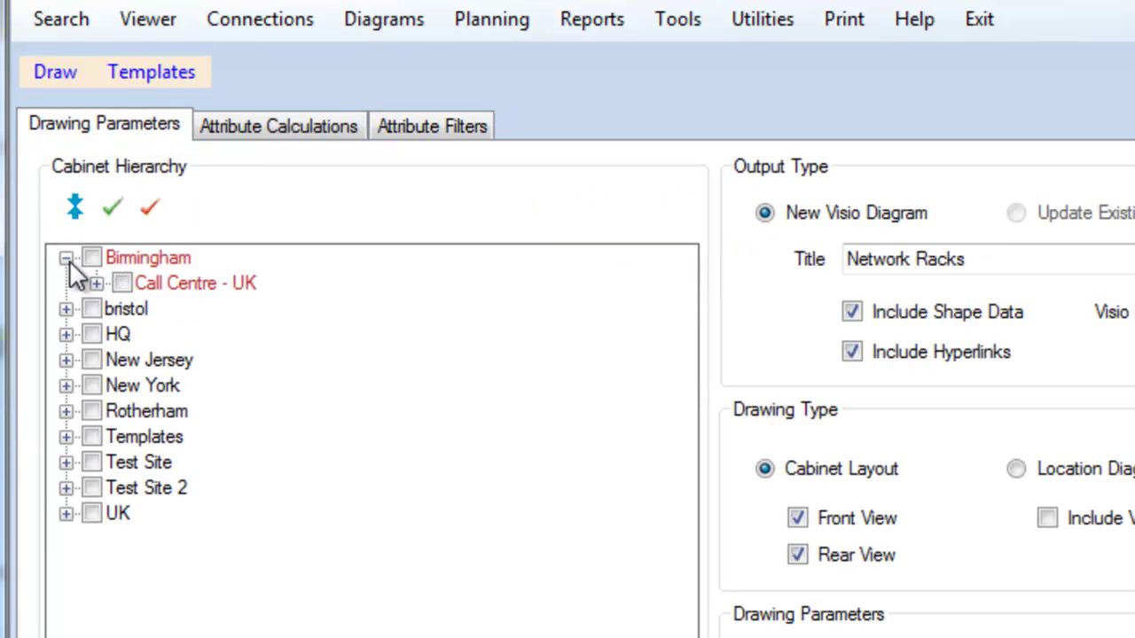
pyautogui.click(96, 283)
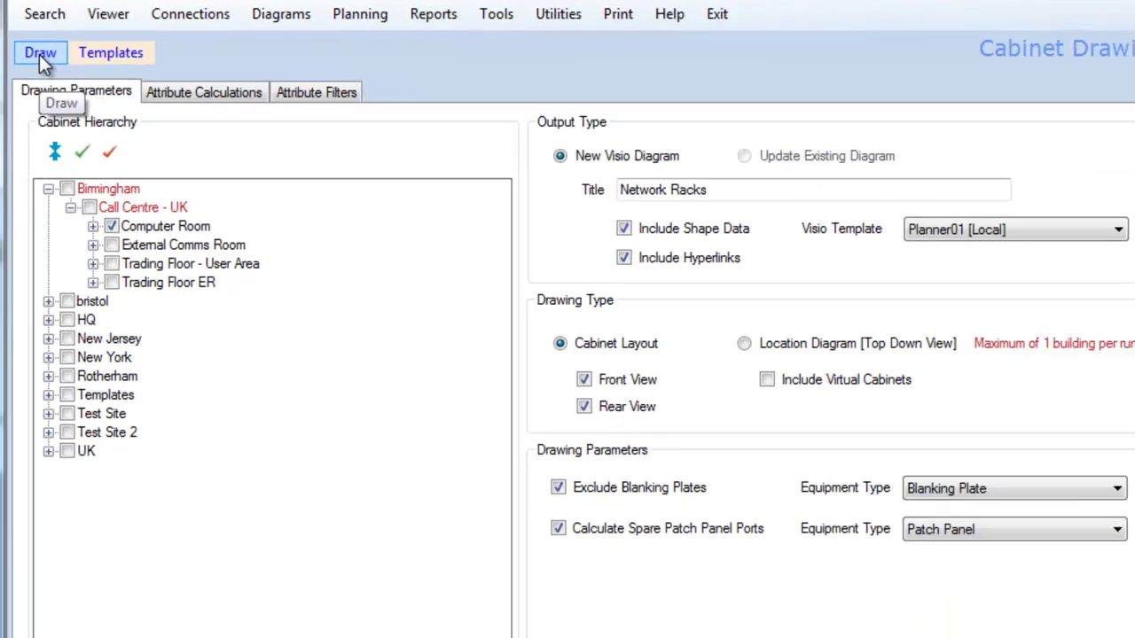
pyautogui.click(40, 55)
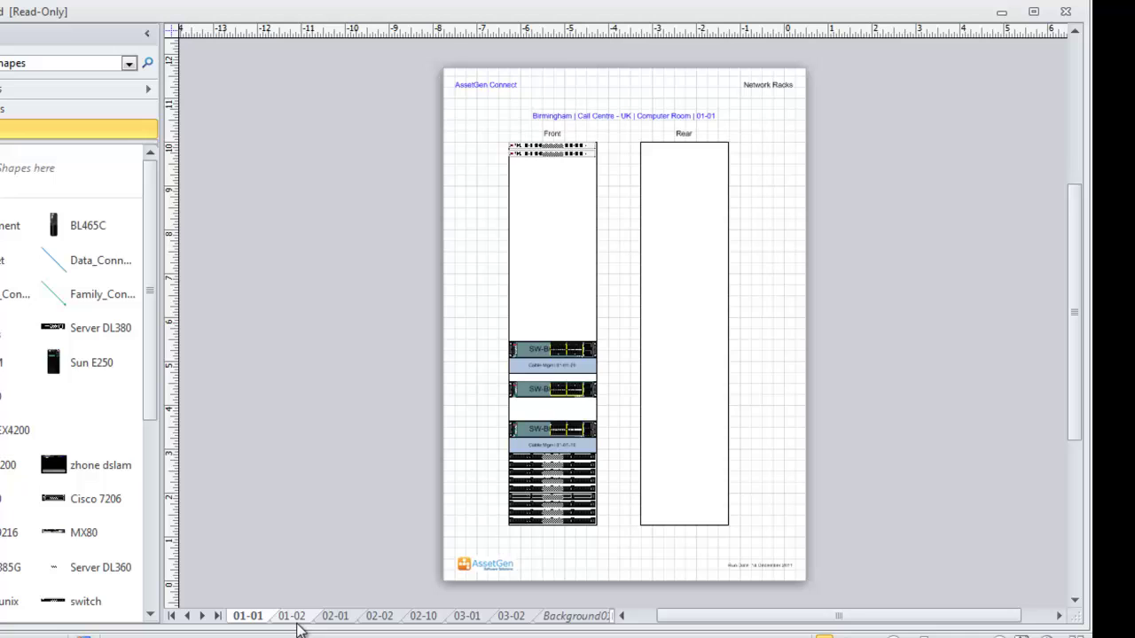
# Look through the generated rack pages 01-02, 02-01 and 02-02 in the Visio drawing.
pyautogui.click(300, 622)
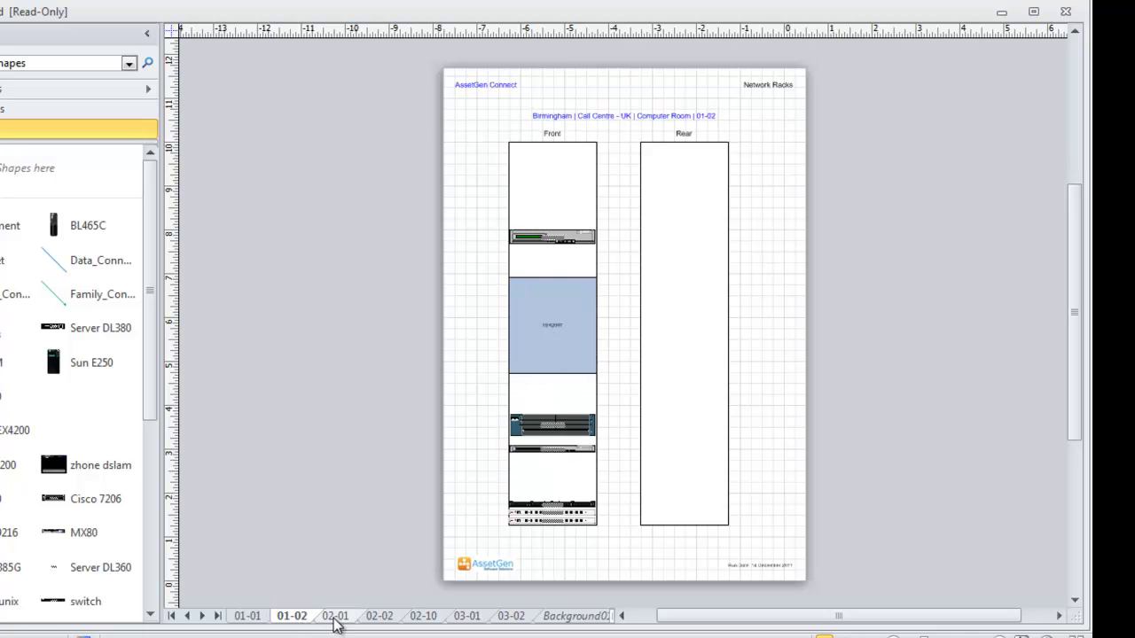
pyautogui.click(336, 621)
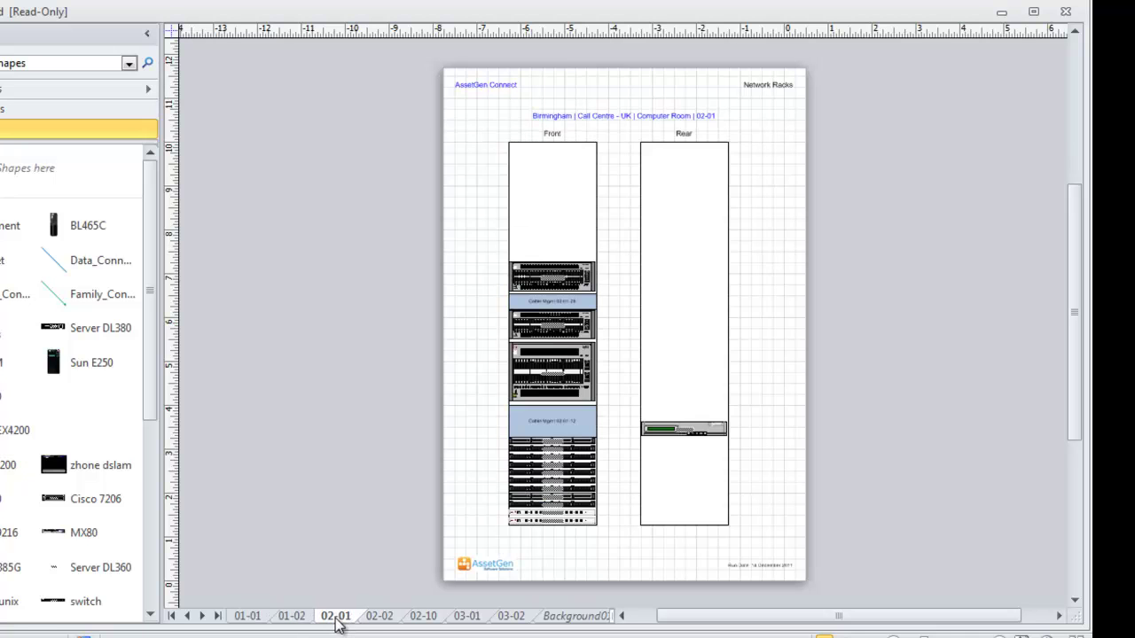
pyautogui.click(380, 620)
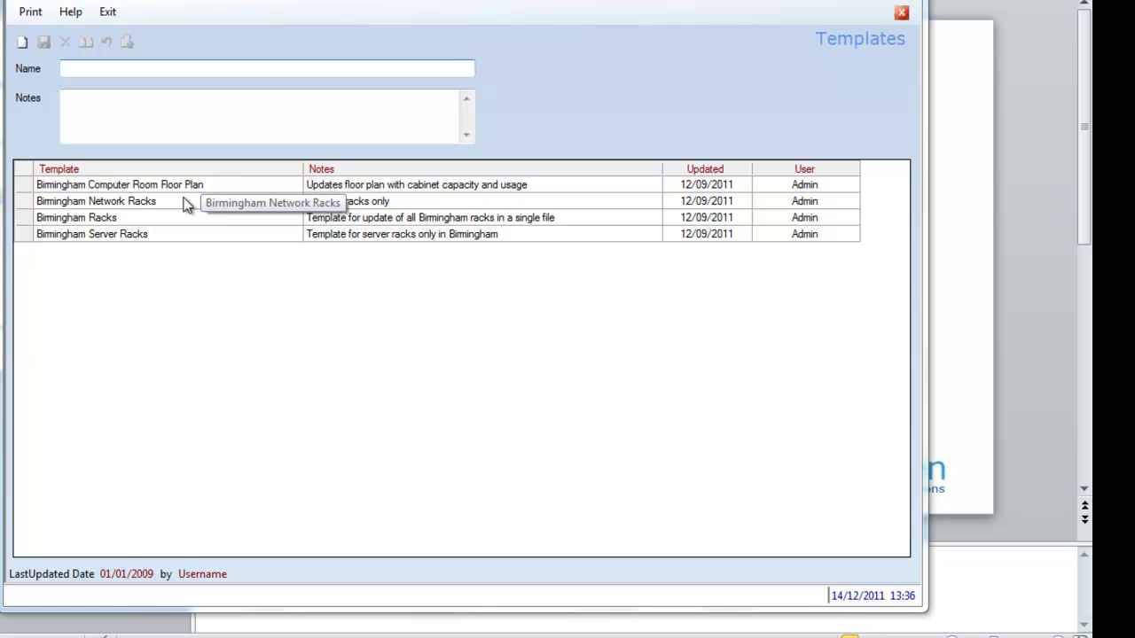
# Return to AssetGen Connect's cabinet drawing from the saved templates list and open the Automation utility.
pyautogui.doubleClick(185, 203)
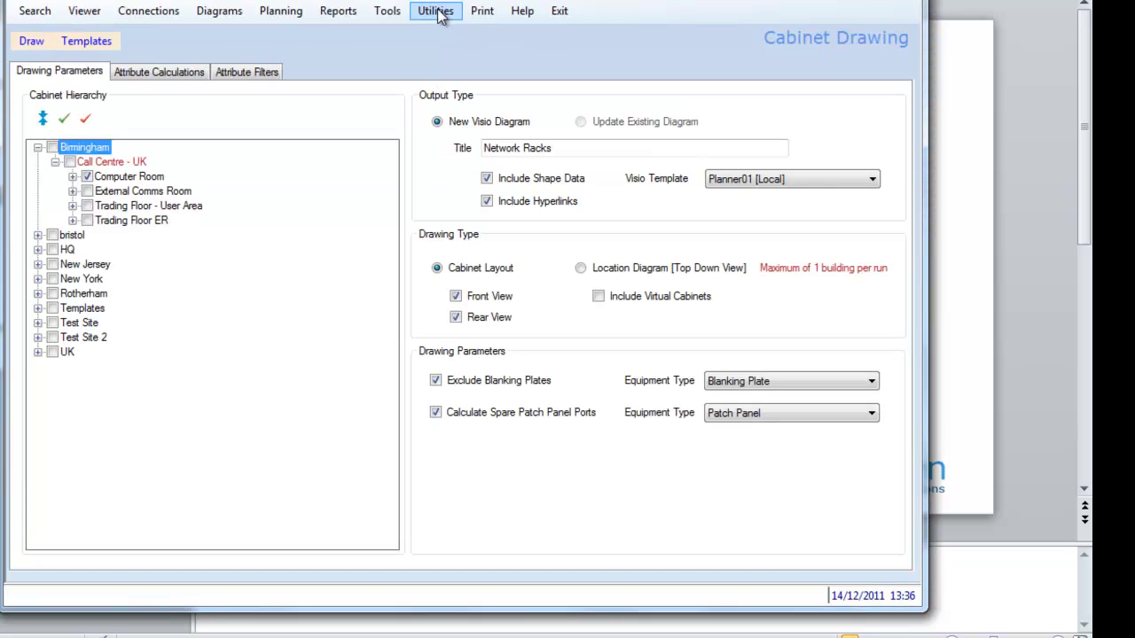
pyautogui.click(438, 12)
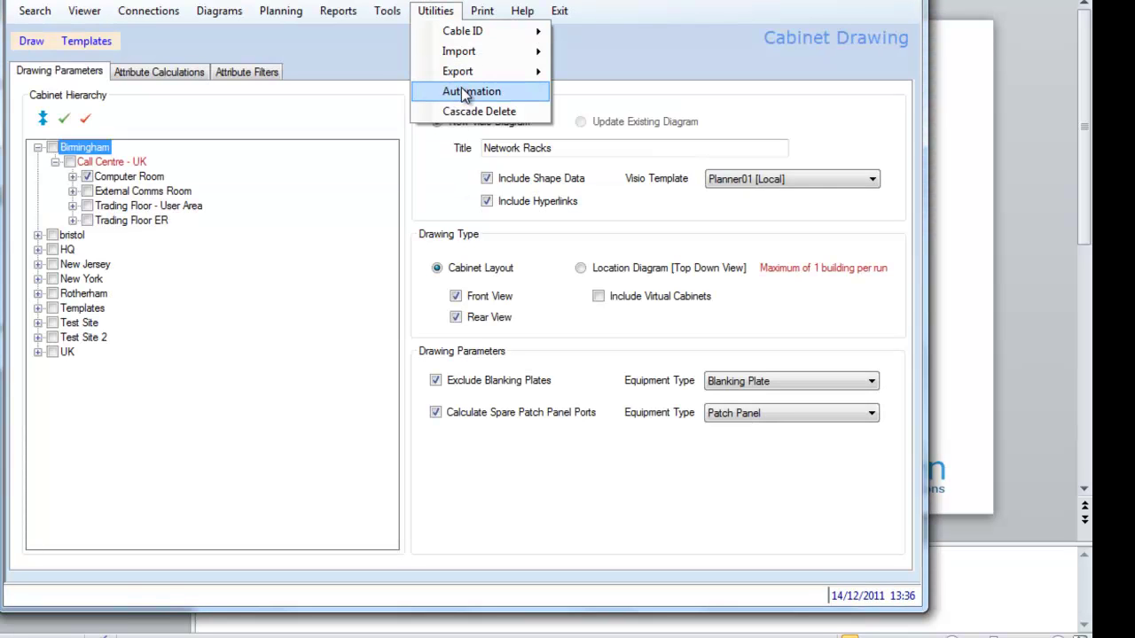
pyautogui.click(469, 92)
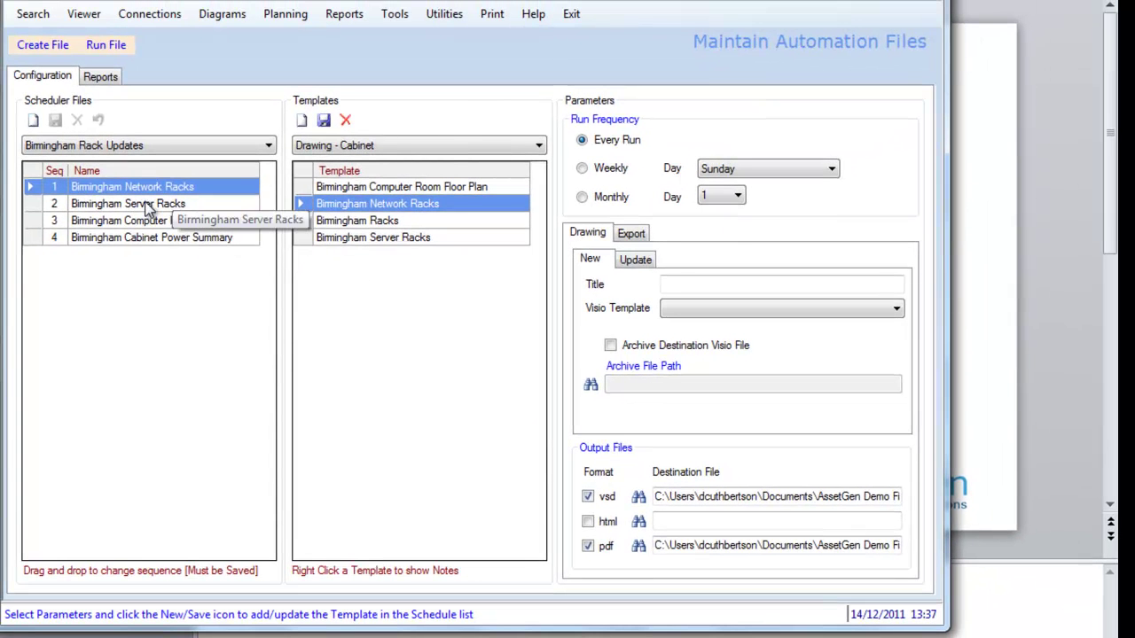
# Review the settings of the Server Racks, Computer Room Floor Plan and Cabinet Power Summary entries in the Birmingham Rack Updates scheduler file.
pyautogui.click(146, 209)
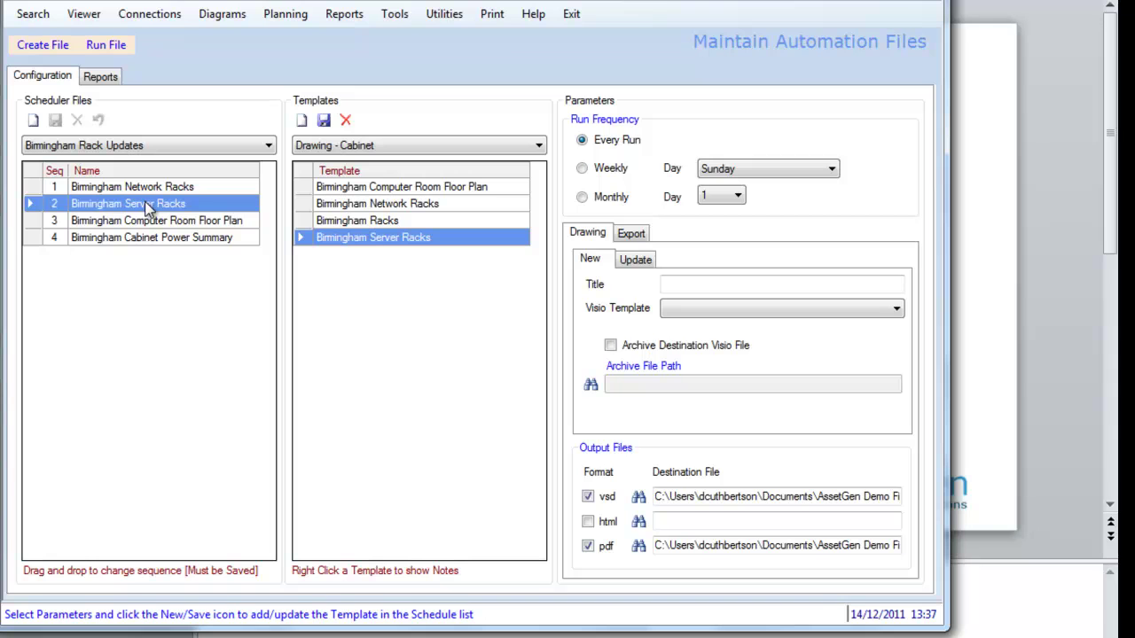
pyautogui.click(148, 225)
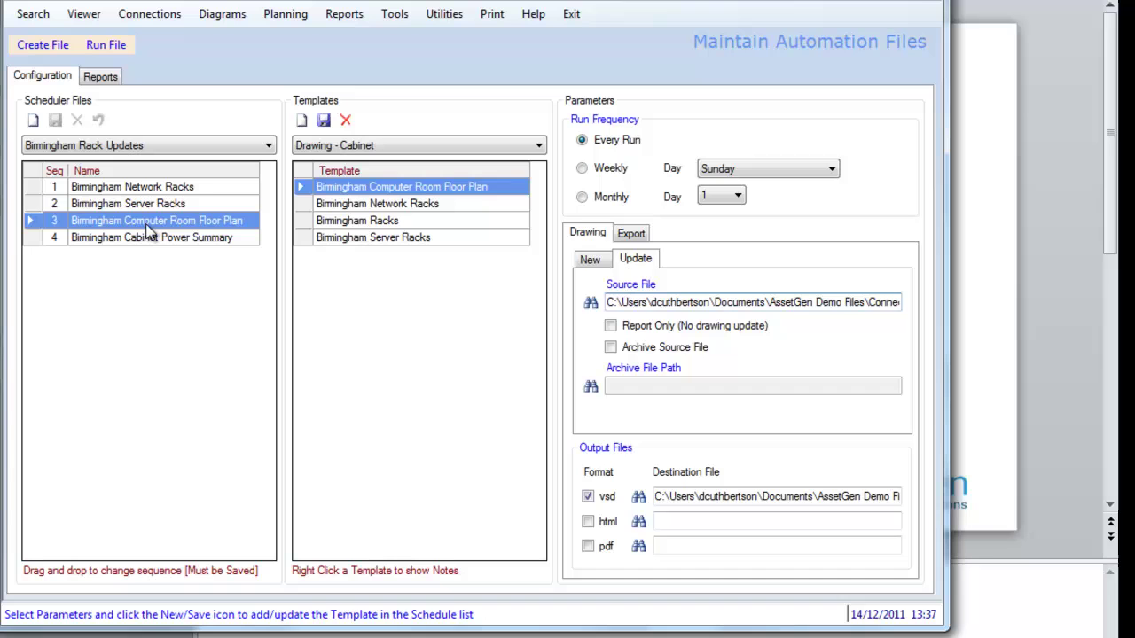
pyautogui.click(139, 238)
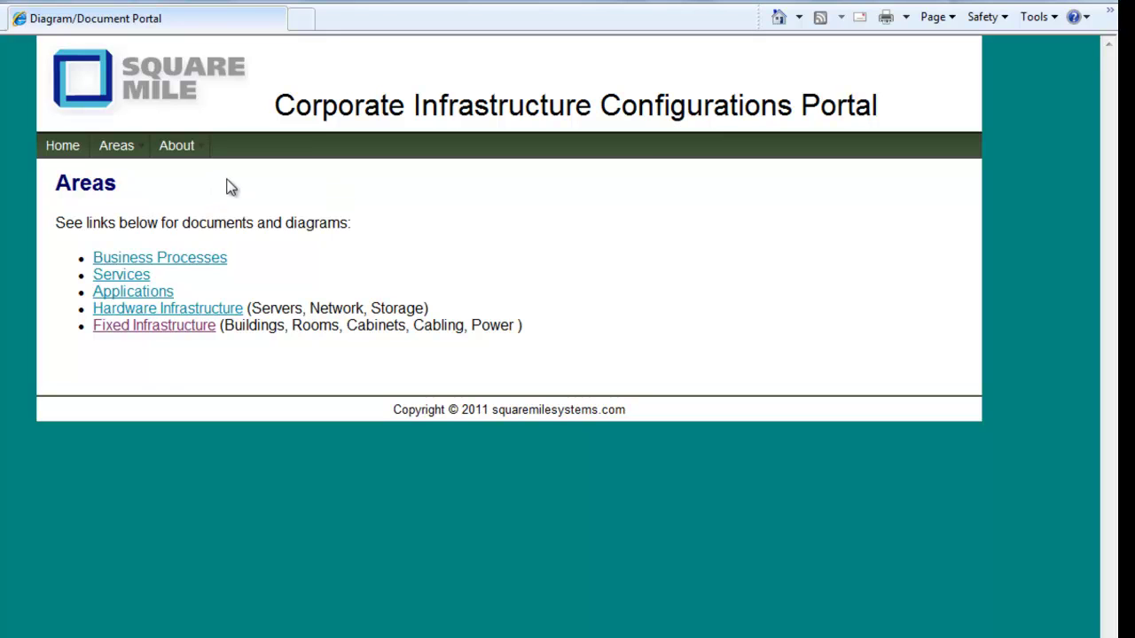
# In the web portal's Fixed Infrastructure area, open the Data Centre's diagrams of all racks and go to page 01-05.
pyautogui.click(151, 330)
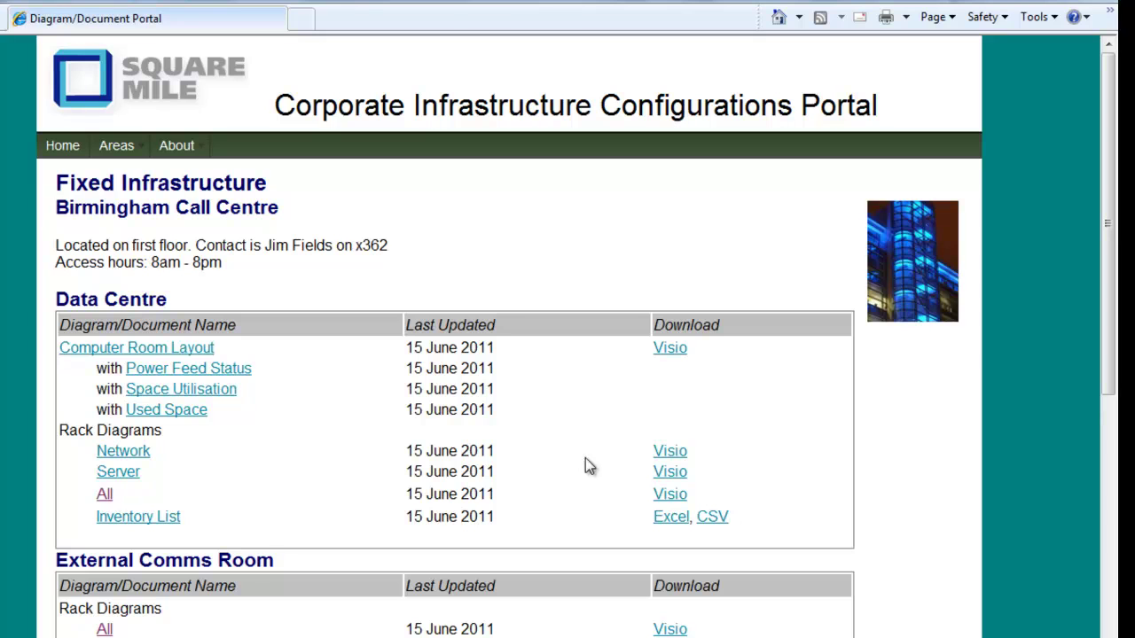
pyautogui.click(105, 496)
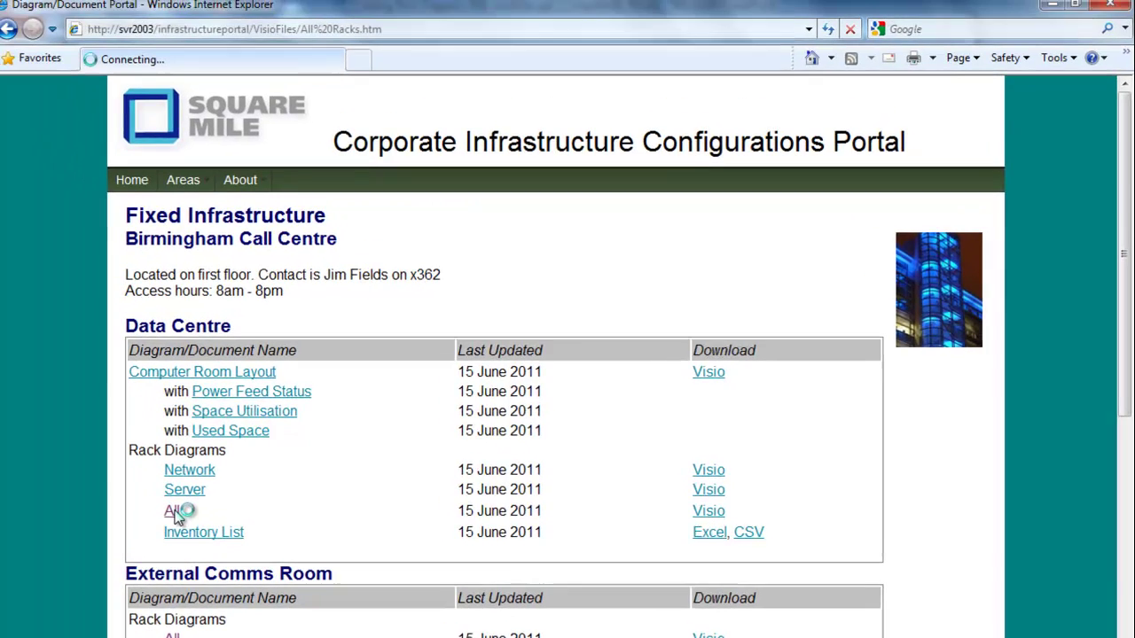
pyautogui.click(287, 130)
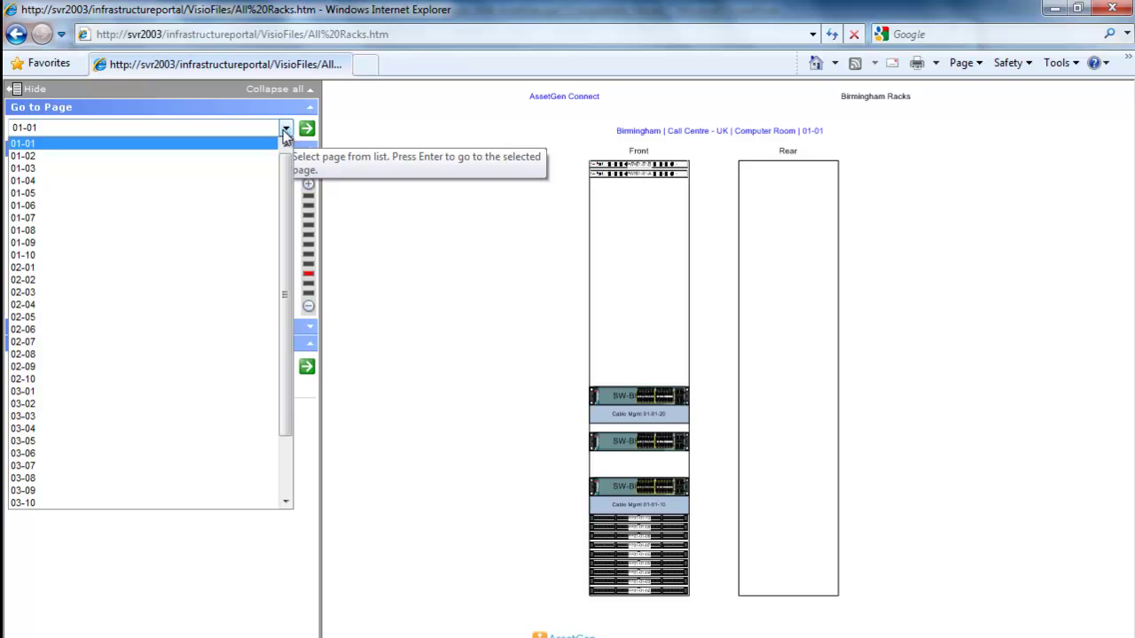
pyautogui.click(249, 192)
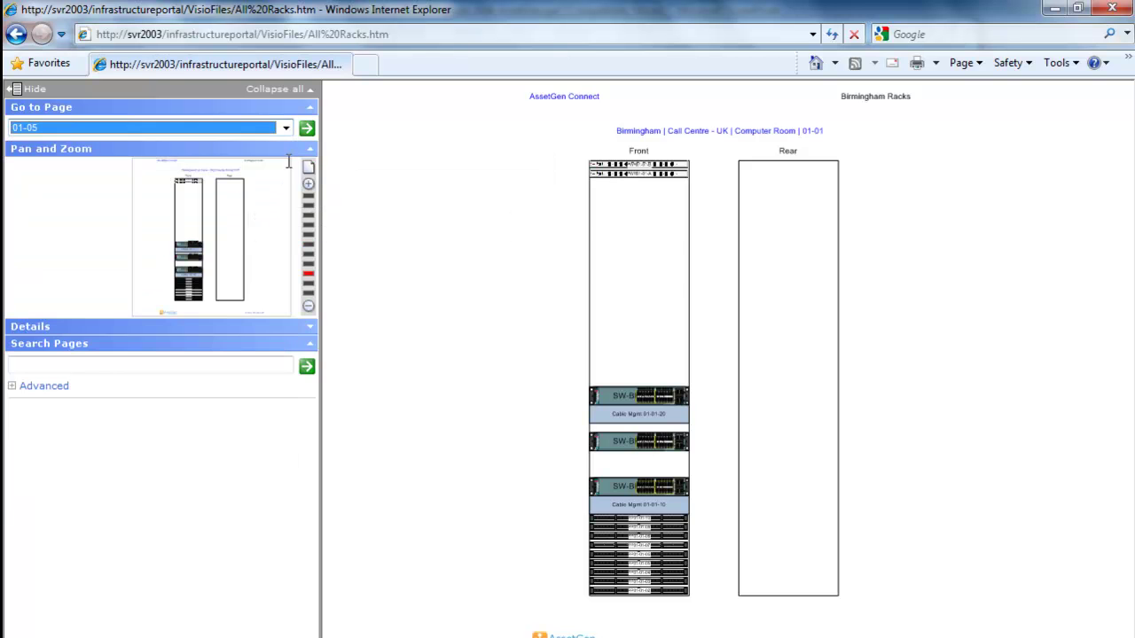
pyautogui.click(307, 129)
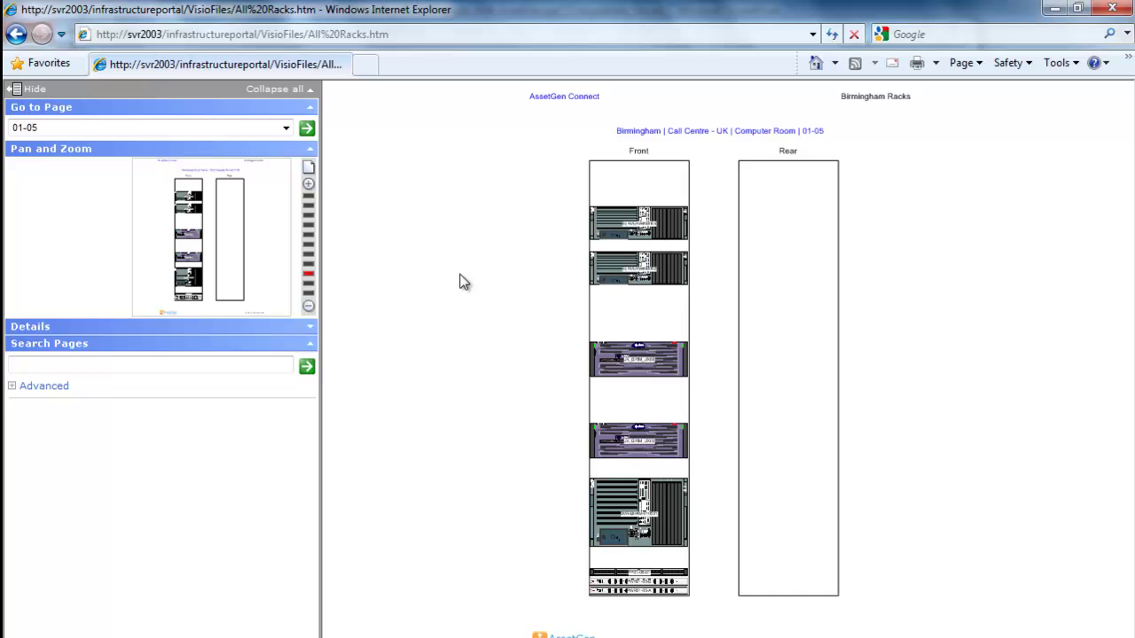
# Show the details of UK_BIRM_UX89 in rack 01-05, follow its hyperlink to the Infrastructure Viewer and expand its list of ports.
pyautogui.keyDown('ctrl'); pyautogui.click(620, 359); pyautogui.keyUp('ctrl')
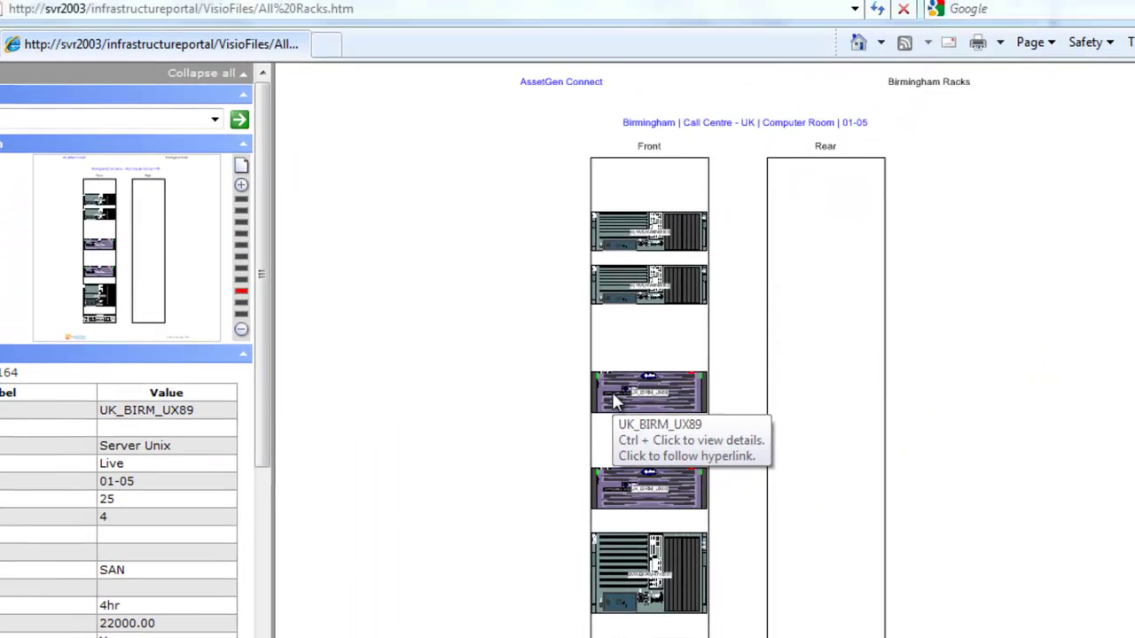
pyautogui.click(920, 231)
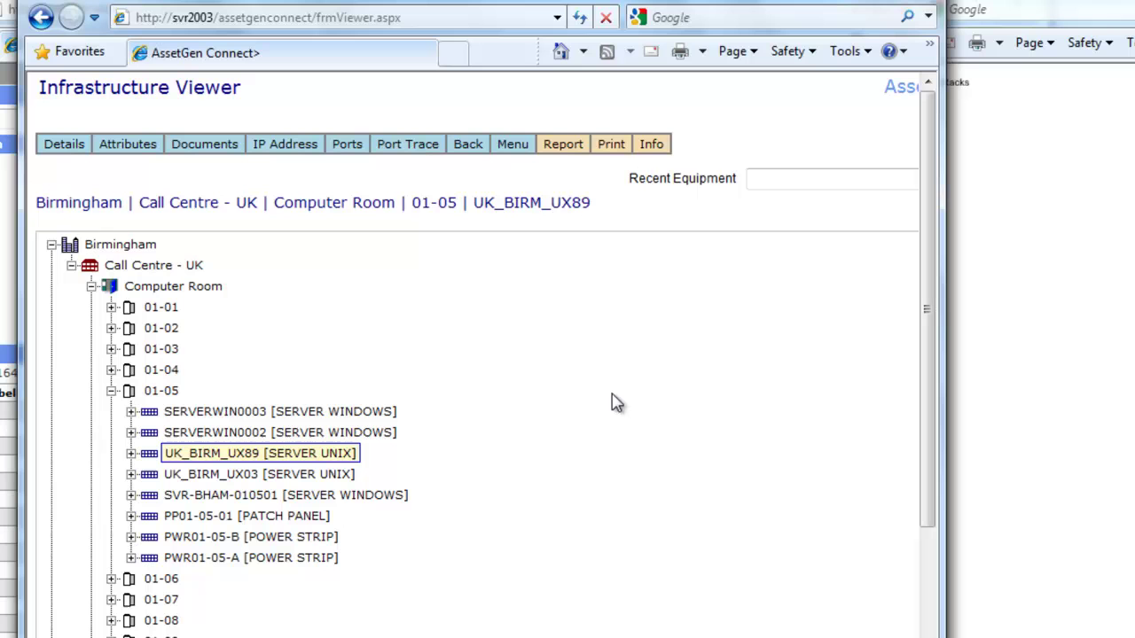
pyautogui.click(131, 453)
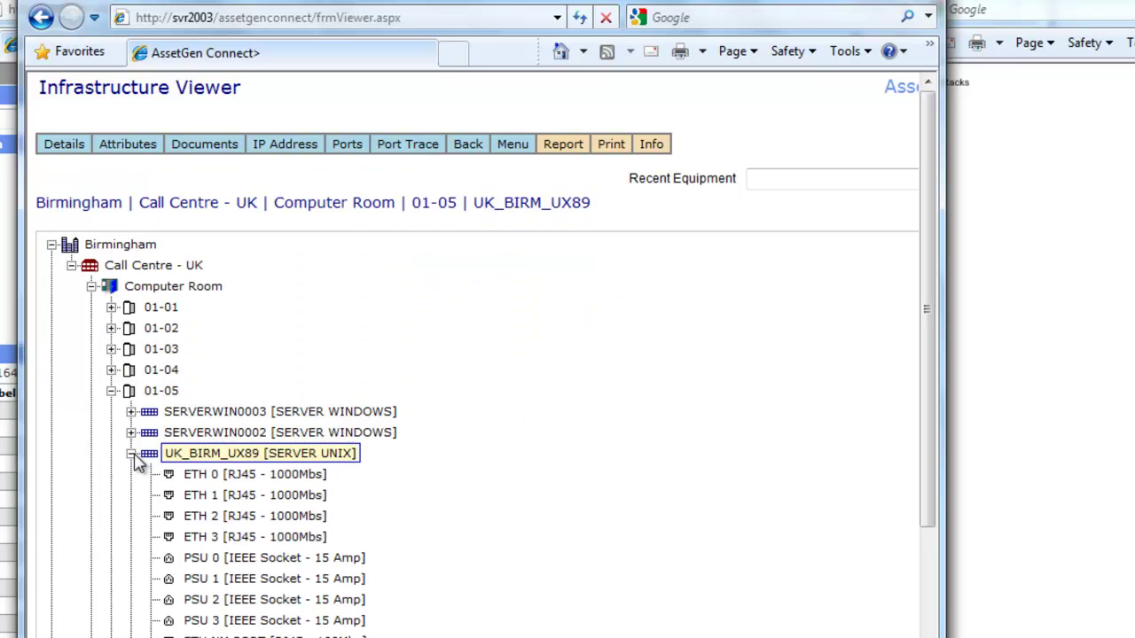